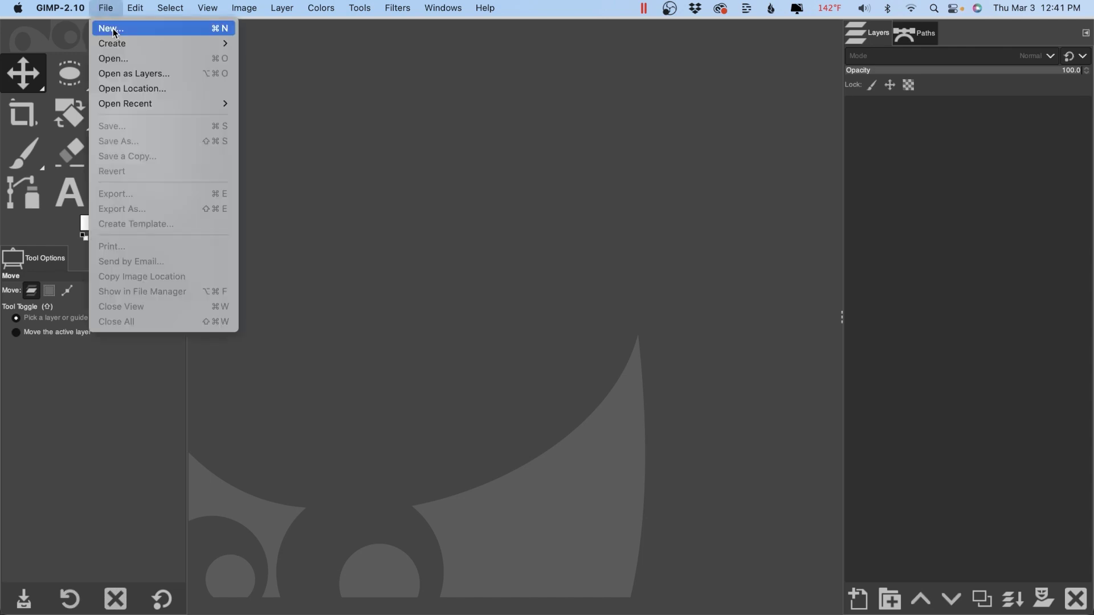
- Create a new 1920×1080 px image, confirming 300 ppi resolution under Advanced Options
left_click(109, 29)
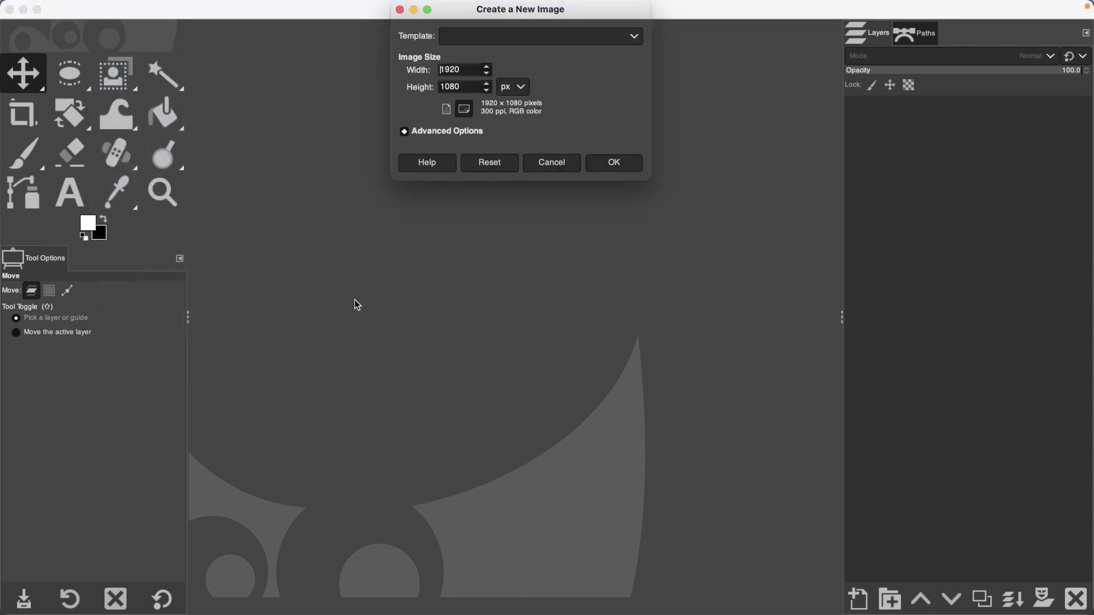
left_click(461, 132)
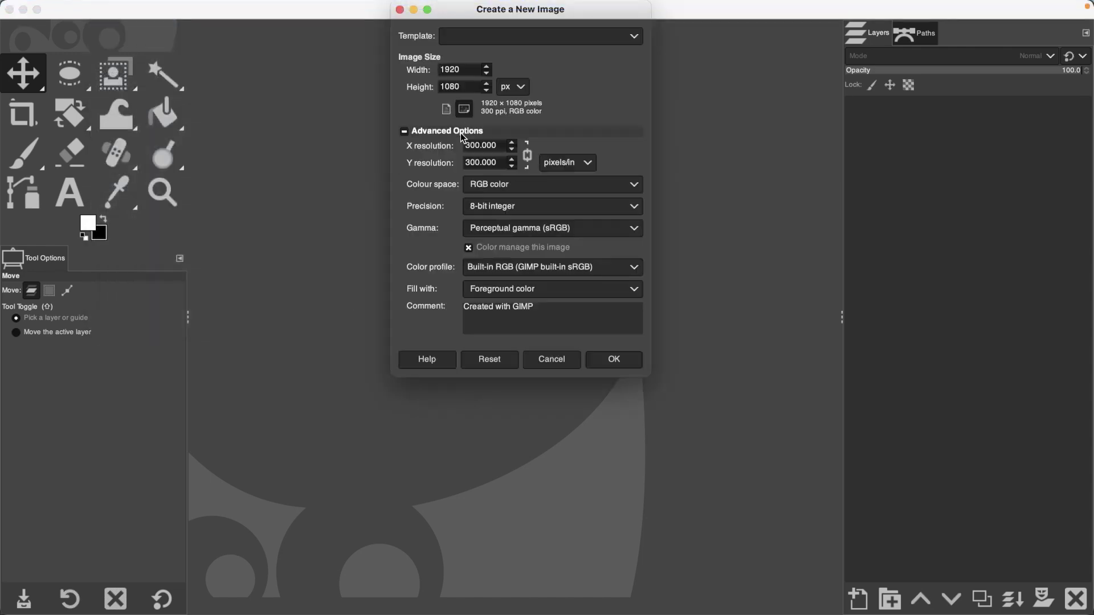
left_click(502, 145)
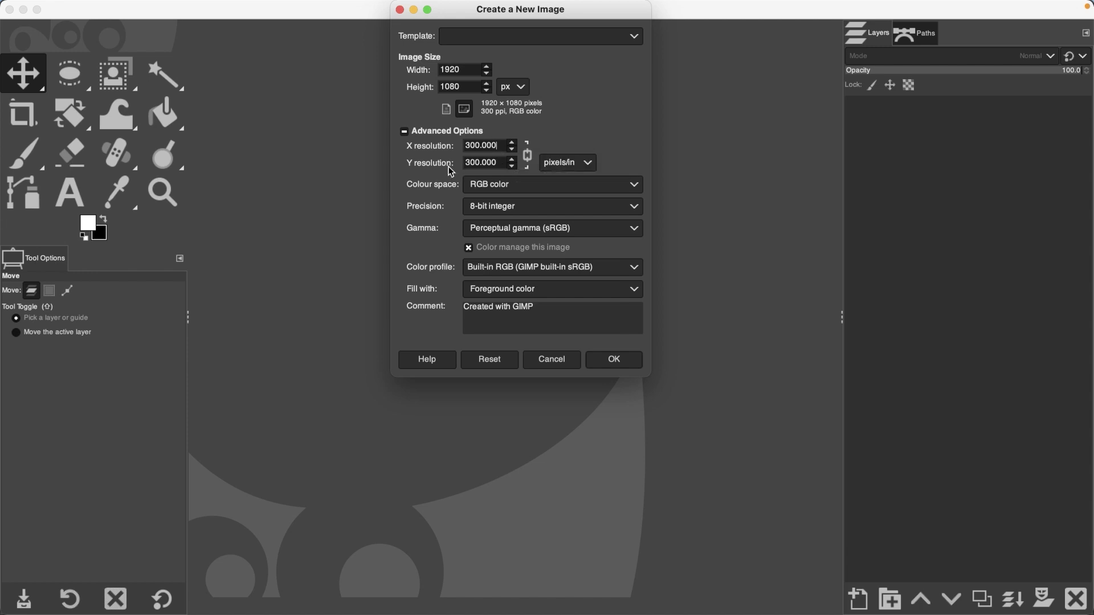
left_click(593, 359)
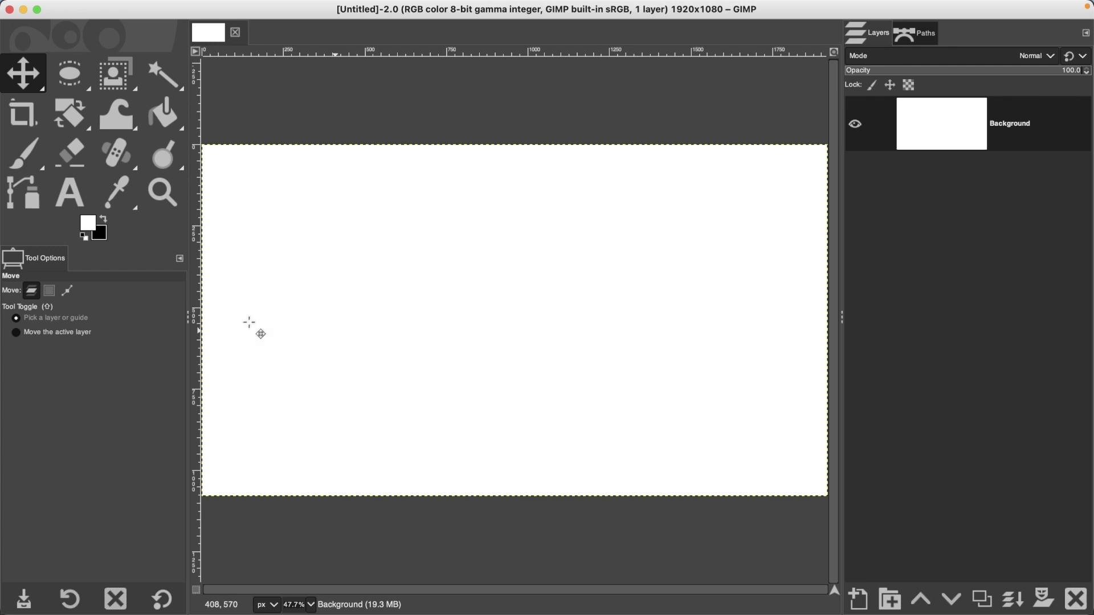
- Add a horizontal guide at 50% with New Guide (by Percent), crossing the vertical one at centre
mouse_move(205, 8)
left_click(259, 8)
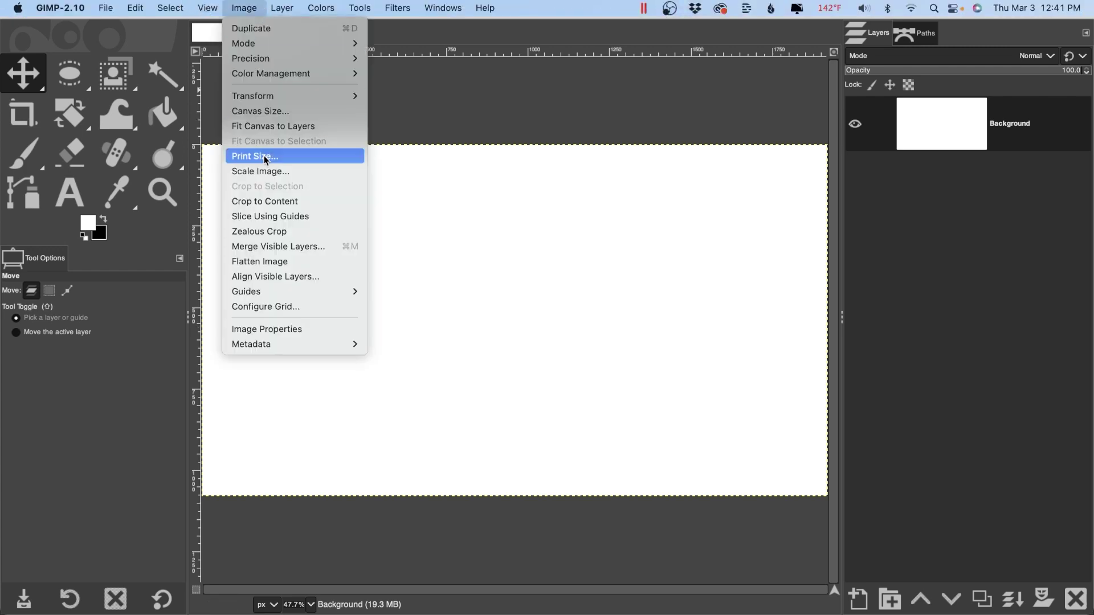
mouse_move(254, 293)
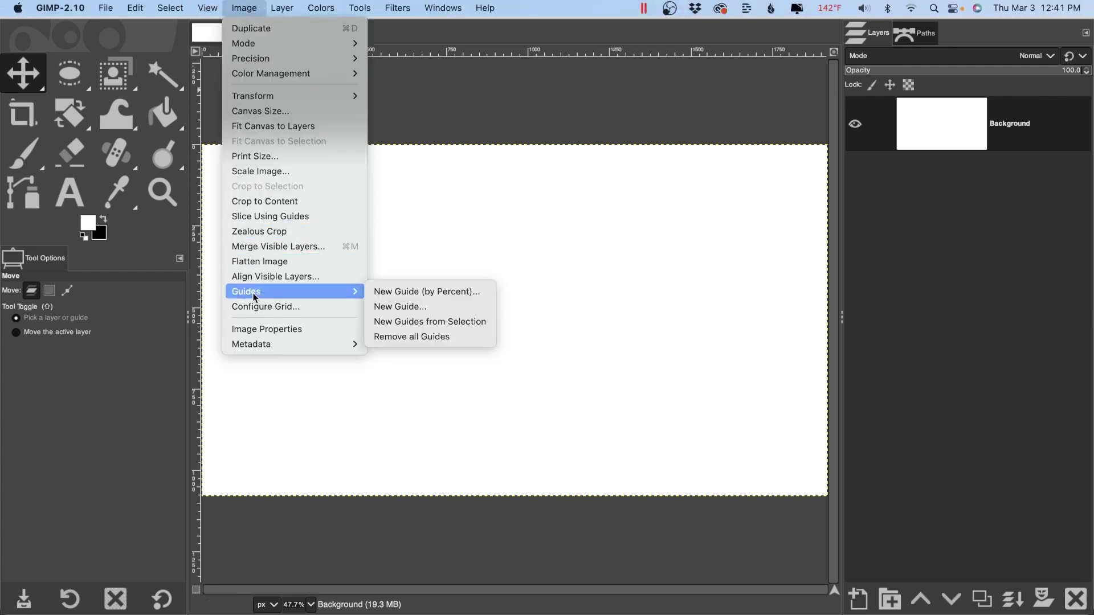
left_click(451, 293)
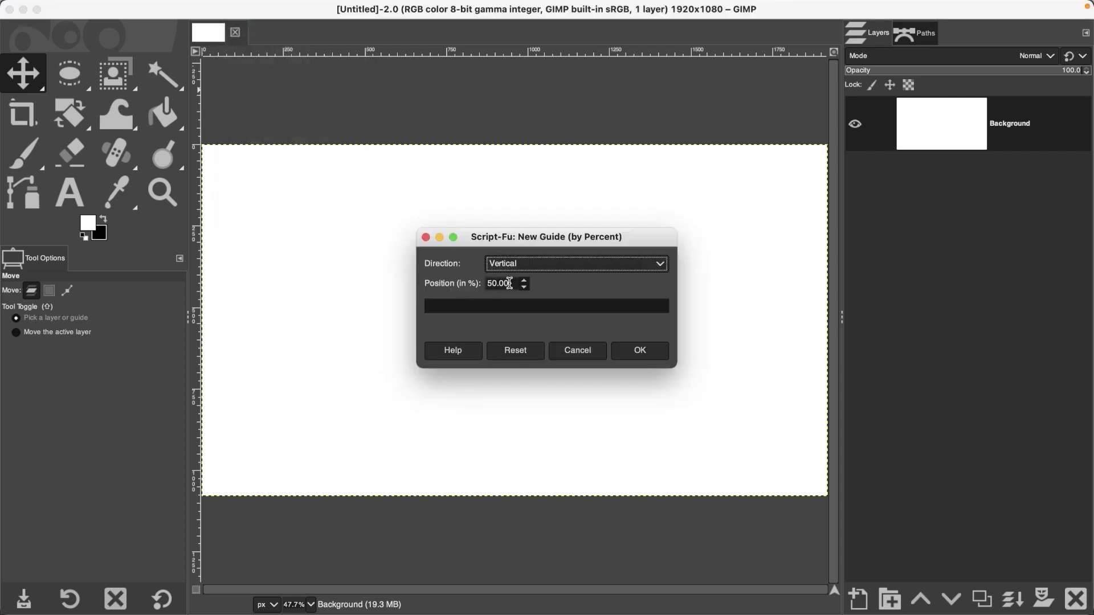
left_click(518, 265)
left_click(518, 280)
left_click(636, 354)
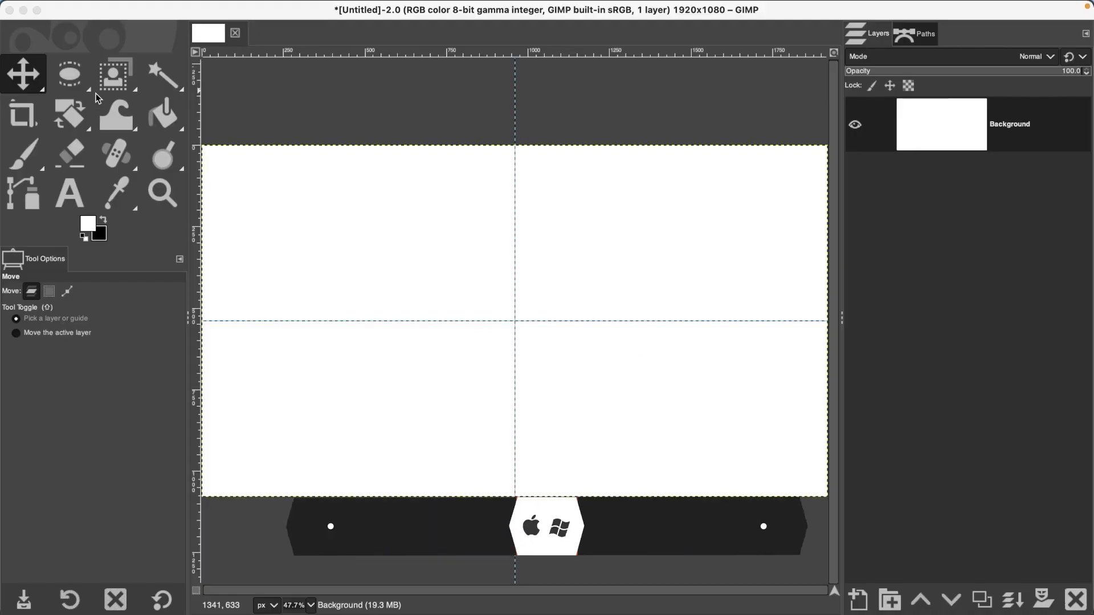
- Draw a 738 px circle selection from the guide crossing with Expand from centre and fixed 1:1 aspect
key("e")
right_click(77, 79)
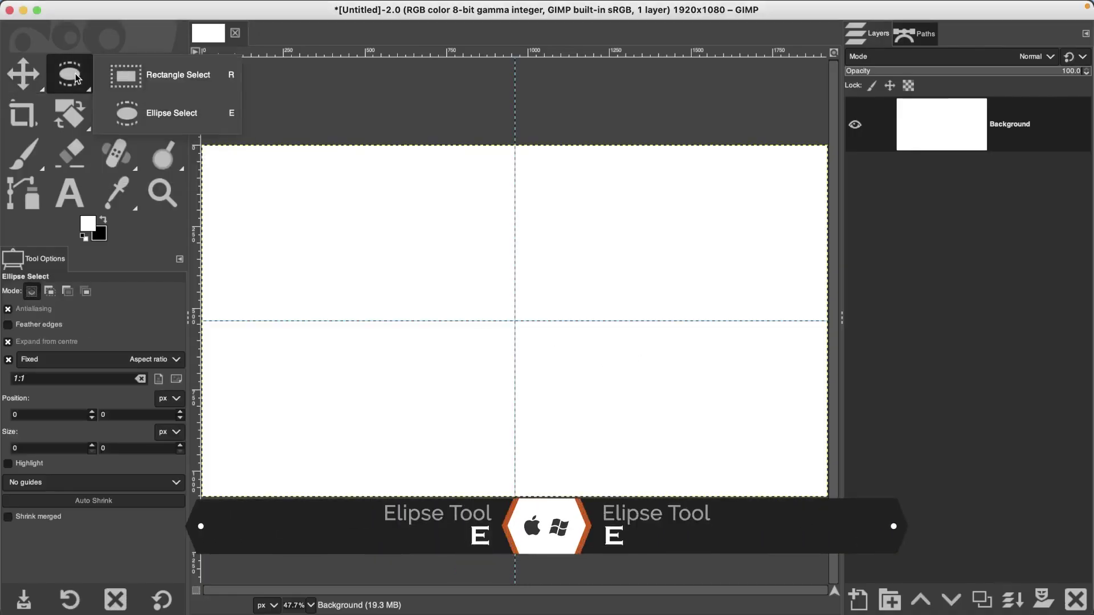
left_click(215, 115)
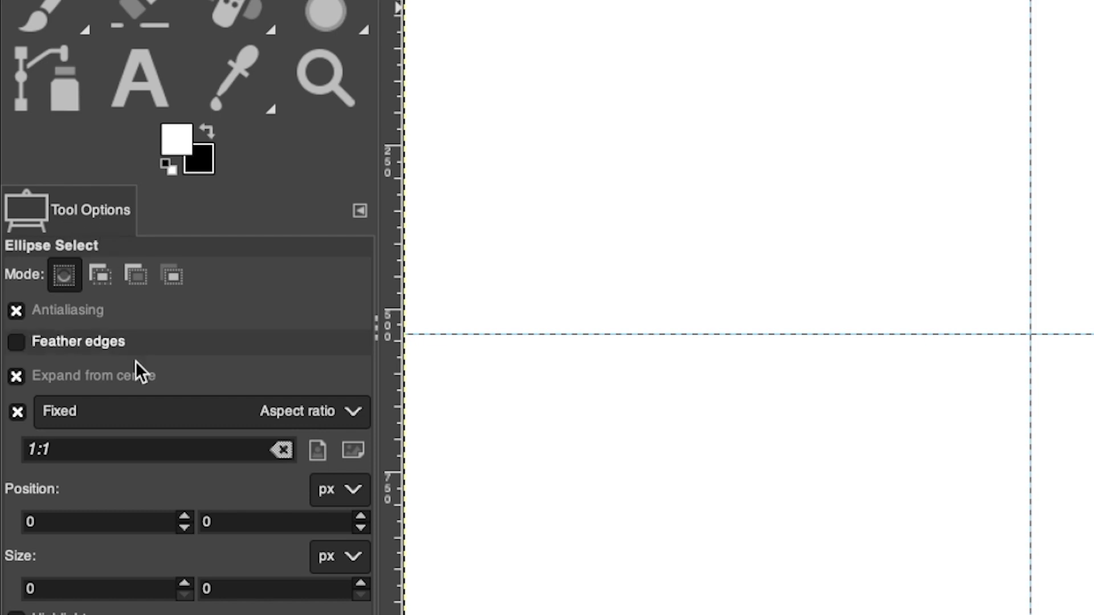
left_click(23, 377)
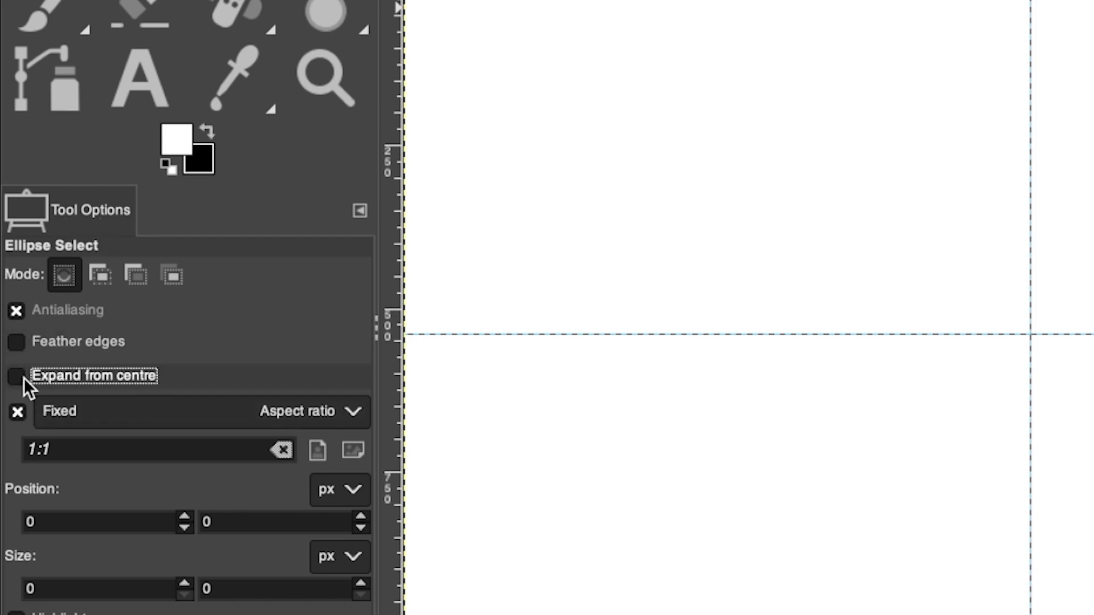
left_click(63, 375)
left_click(18, 411)
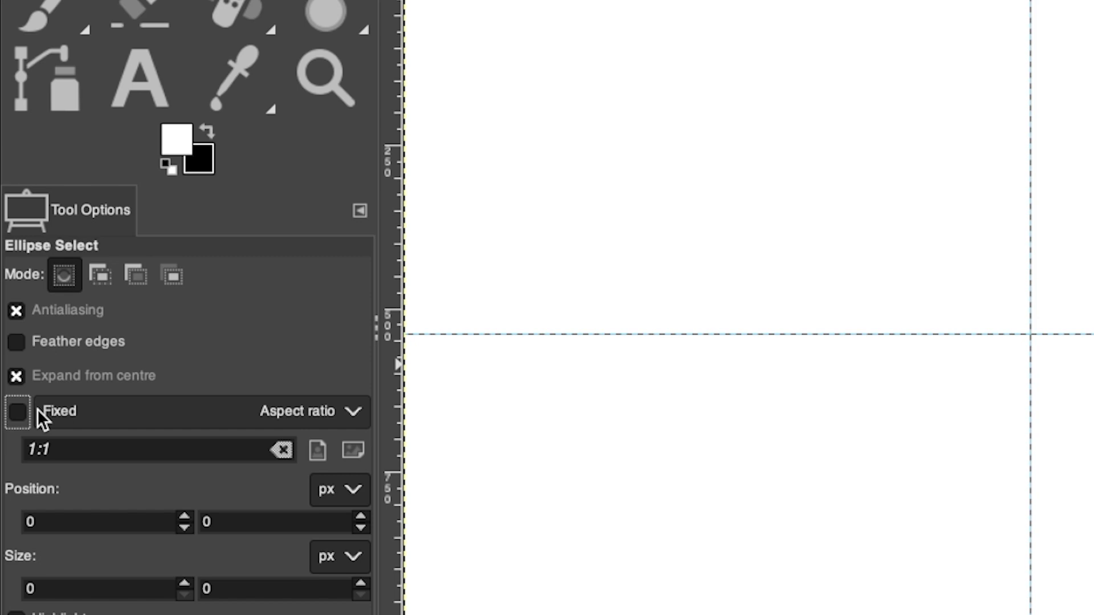
left_click(17, 413)
left_click(67, 450)
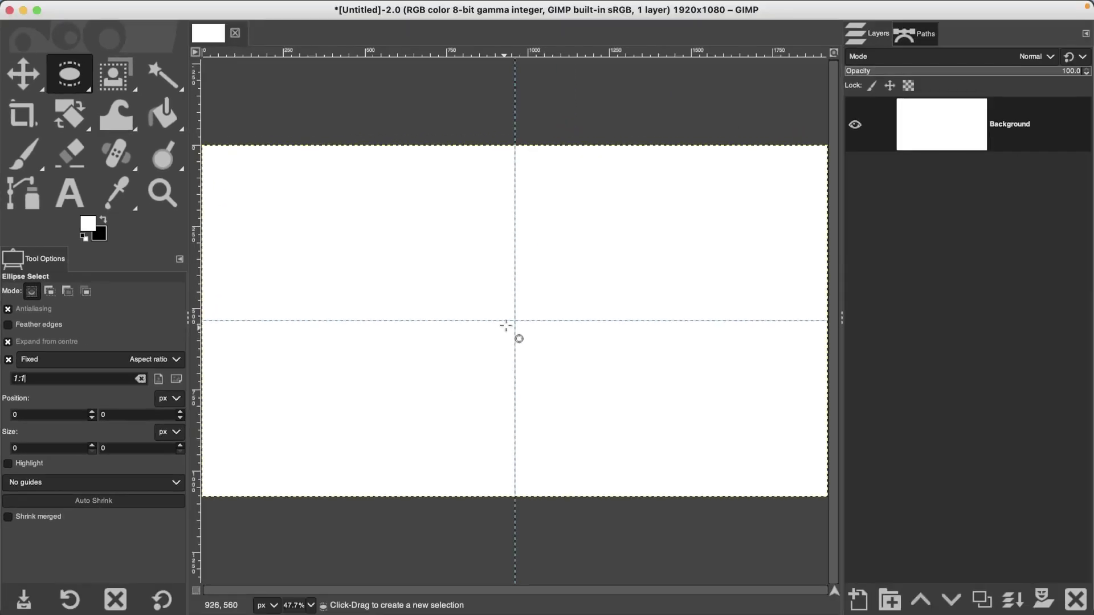
left_click_drag(514, 320, 635, 434)
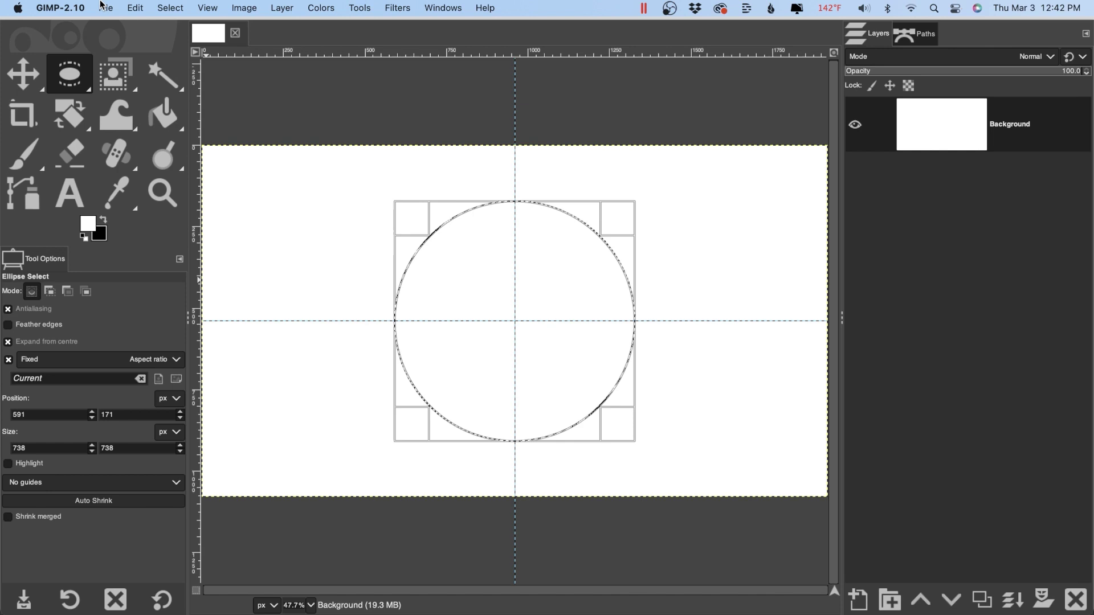
- Convert the circle selection to a path, then deselect with Select > None
left_click(170, 7)
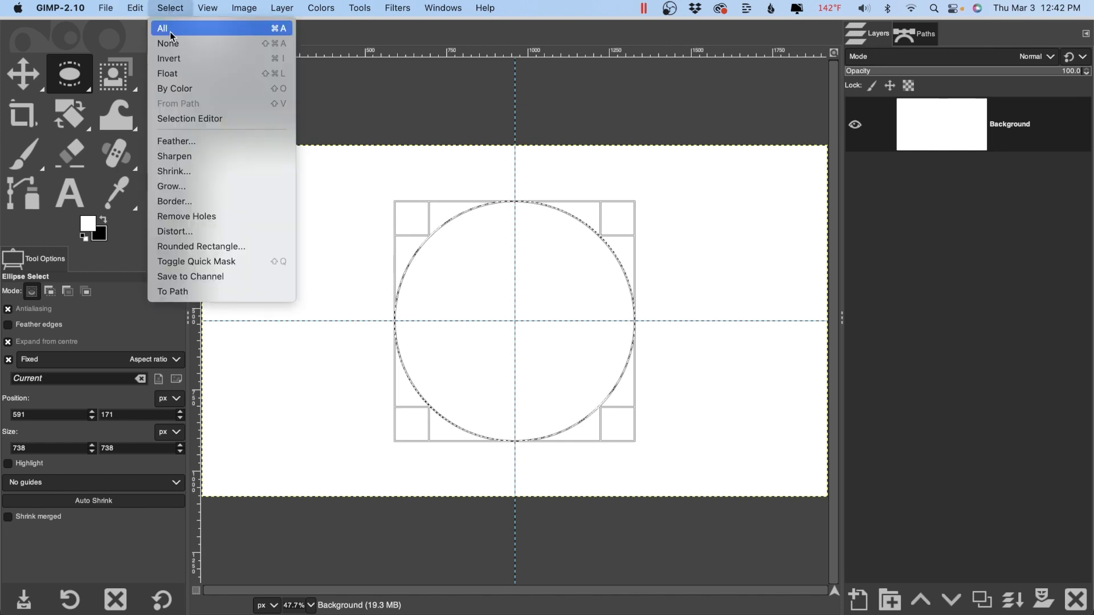
left_click(173, 291)
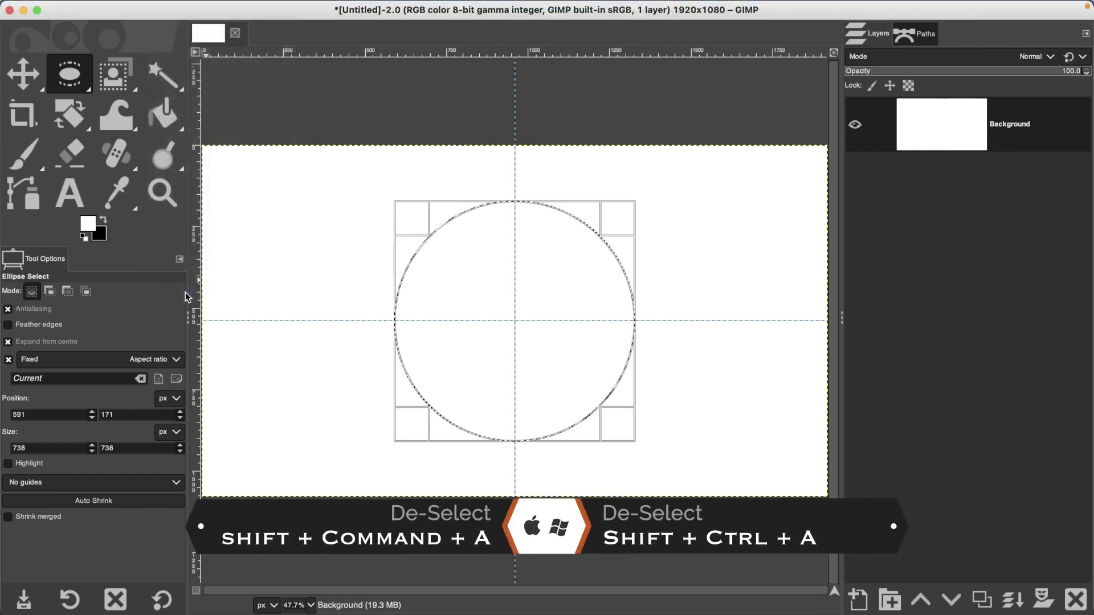
left_click(170, 8)
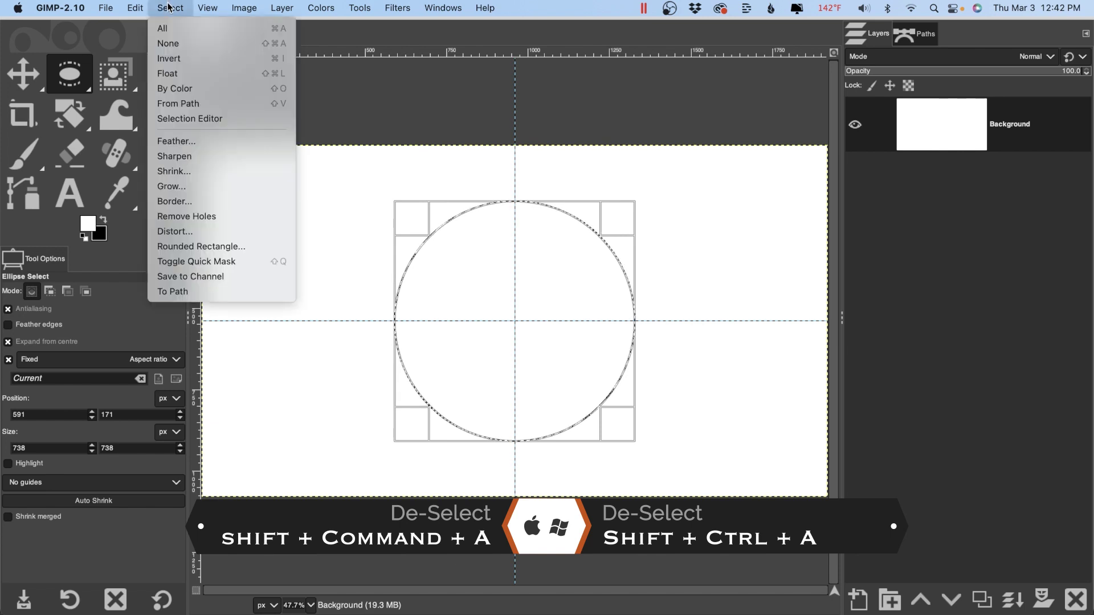
left_click(265, 43)
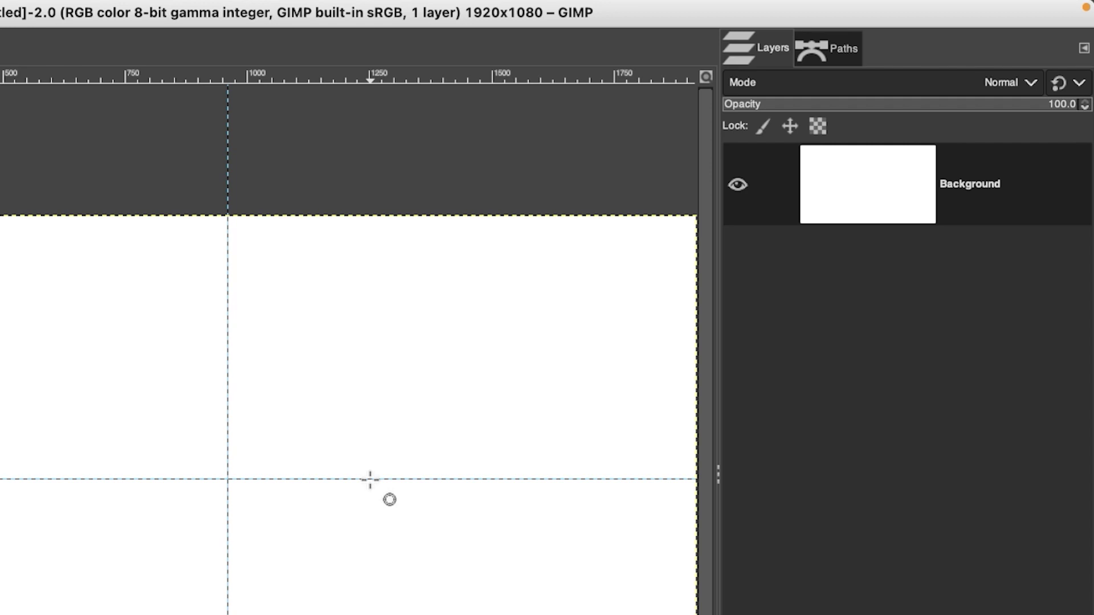
- Make the 'Selection' path visible on the canvas from the Paths dialog
left_click(812, 56)
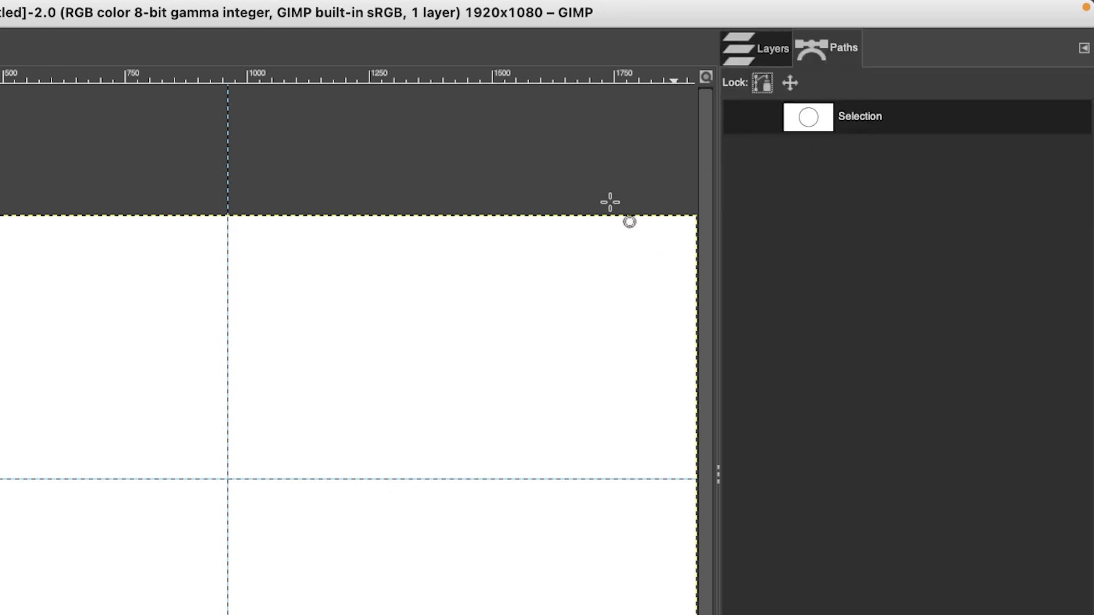
left_click(120, 9)
mouse_move(135, 57)
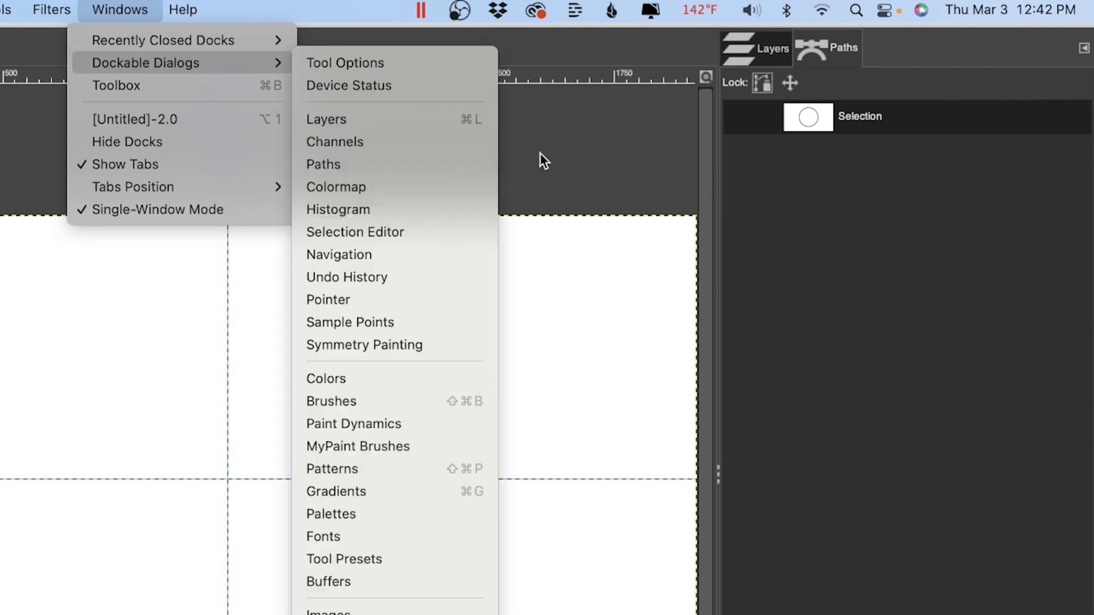
left_click(793, 164)
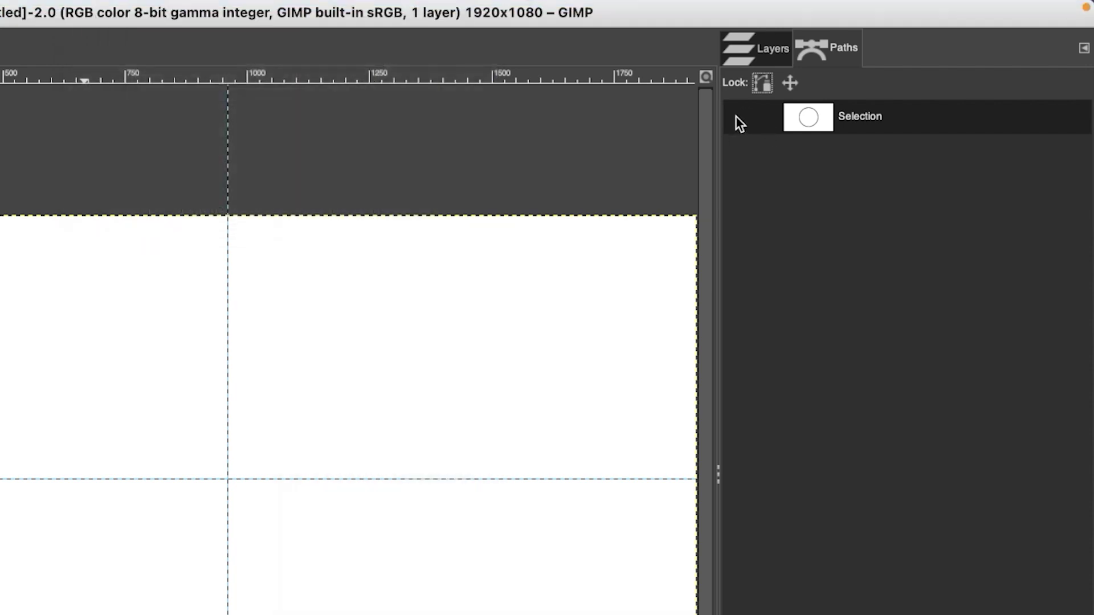
left_click(737, 118)
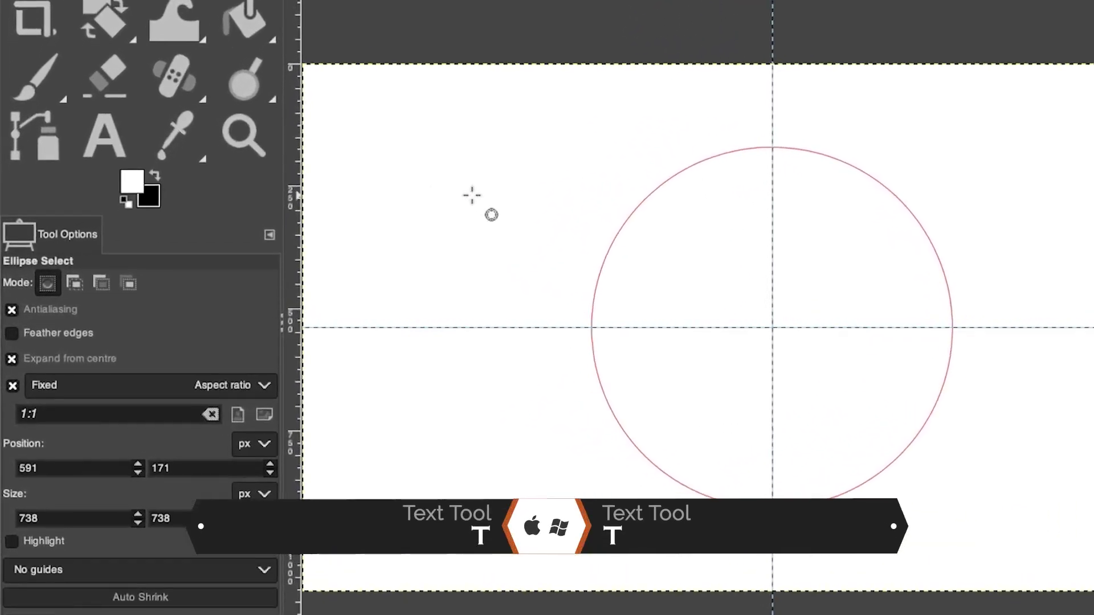
- Set the Text tool to Oswald Bold Ultra-Condensed, 125 px, with text colour 5f0404
key("t")
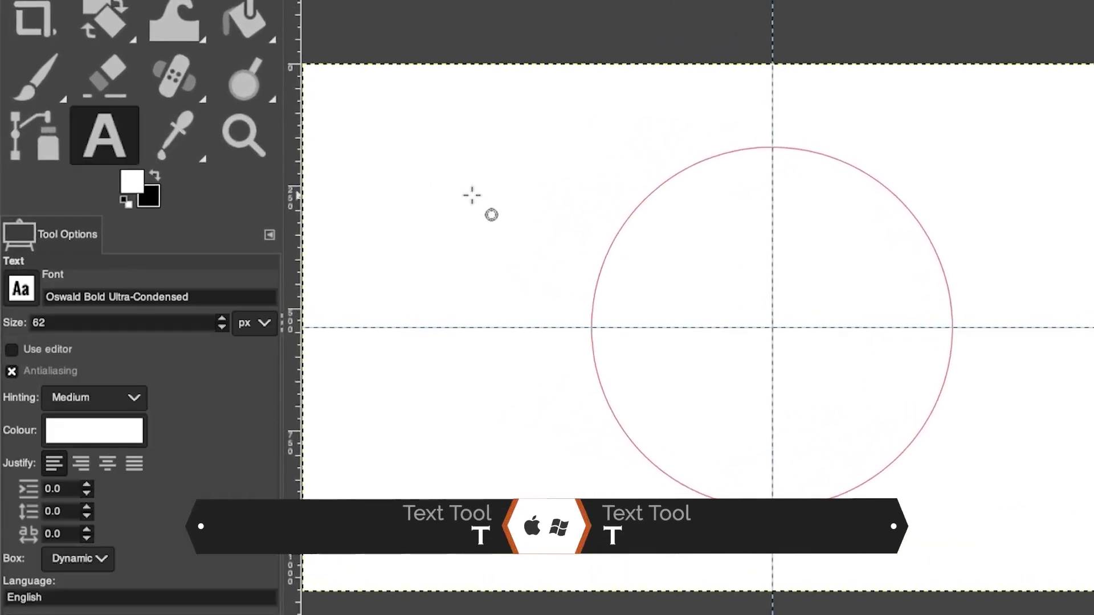
triple_click(105, 295)
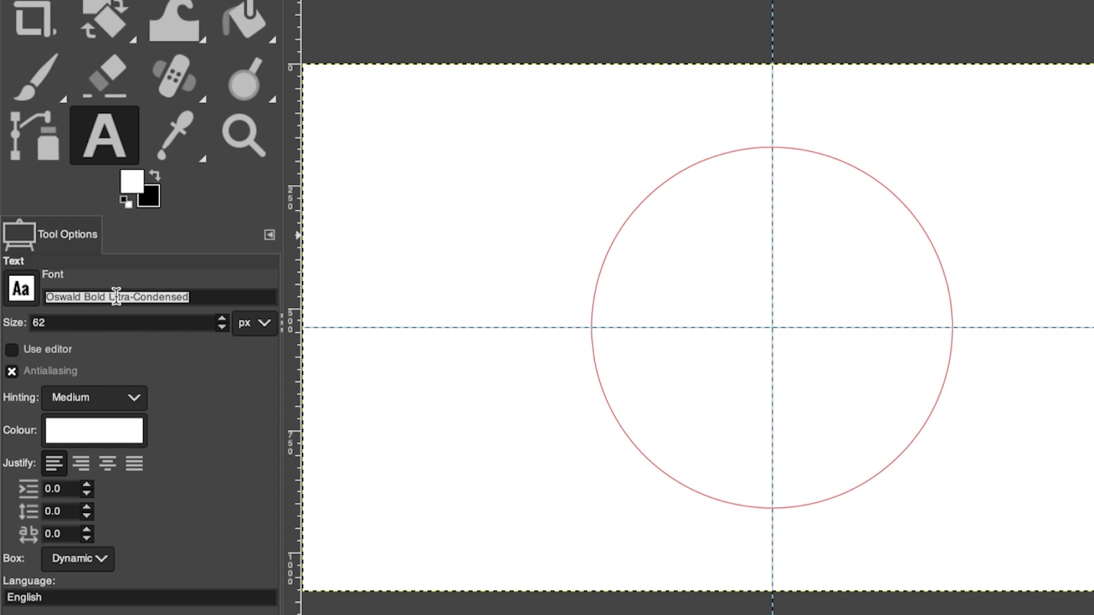
left_click(207, 292)
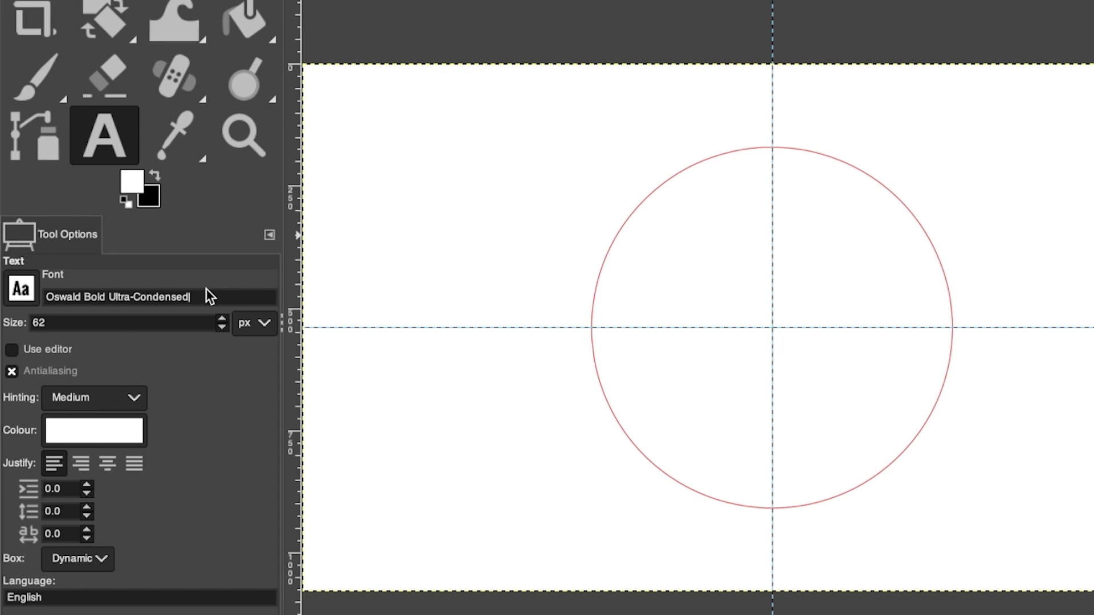
double_click(142, 317)
type("125")
key("Tab")
left_click(109, 436)
left_click(161, 425)
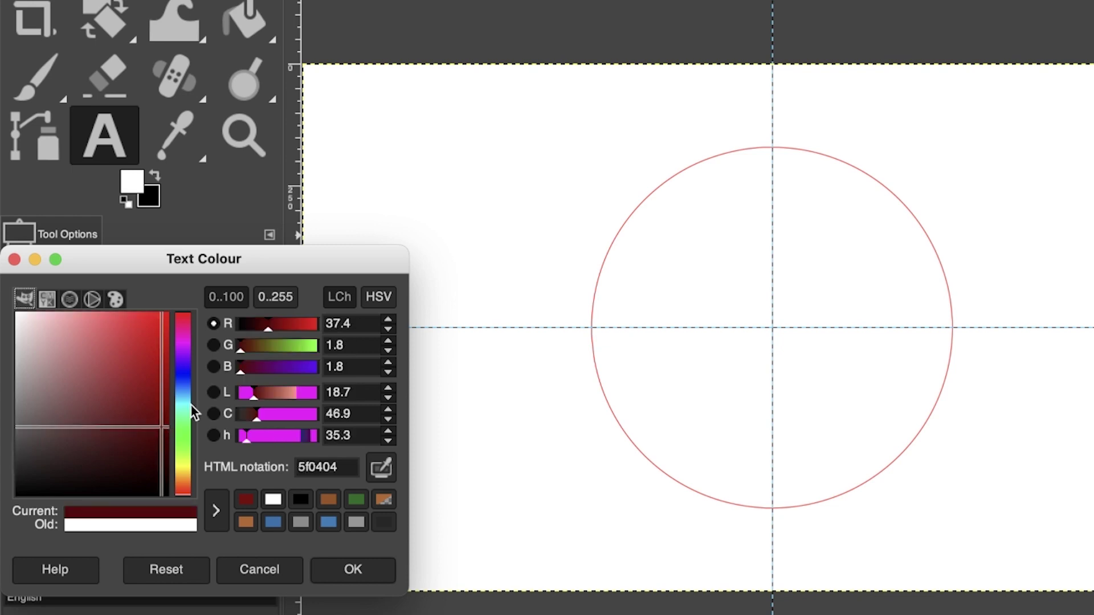
left_click(322, 569)
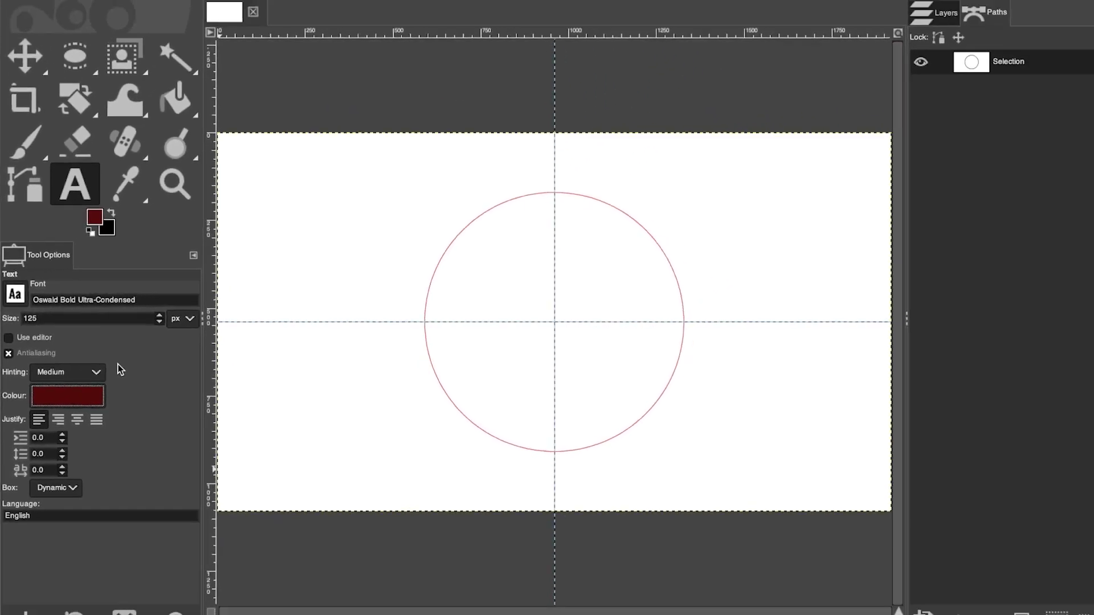
- Add a text layer reading 'Wrap Your Text' near the upper left of the canvas
left_click(267, 184)
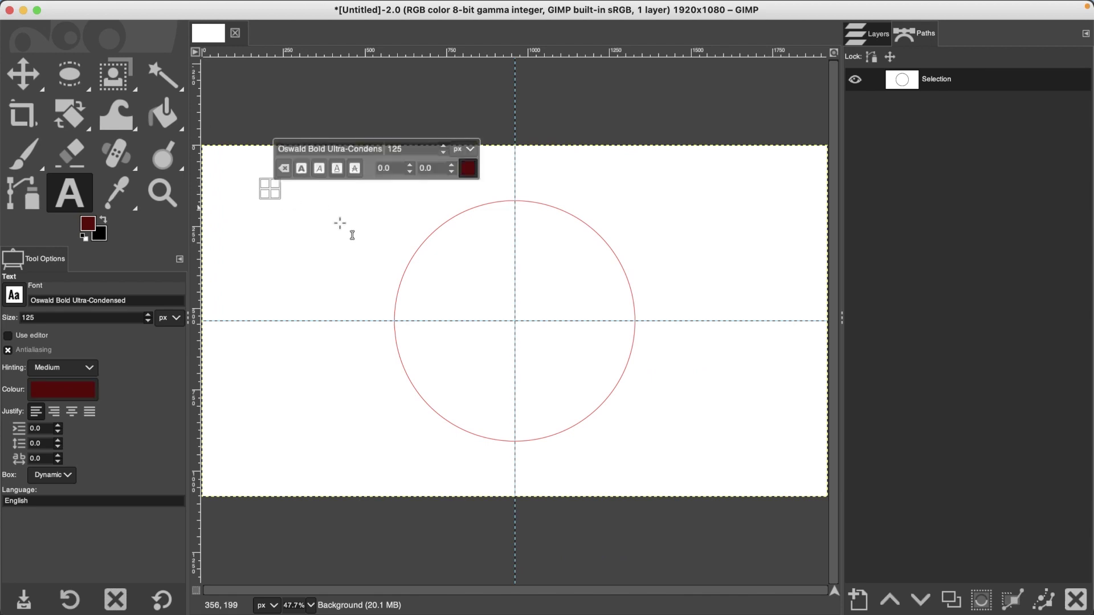
type("Wr")
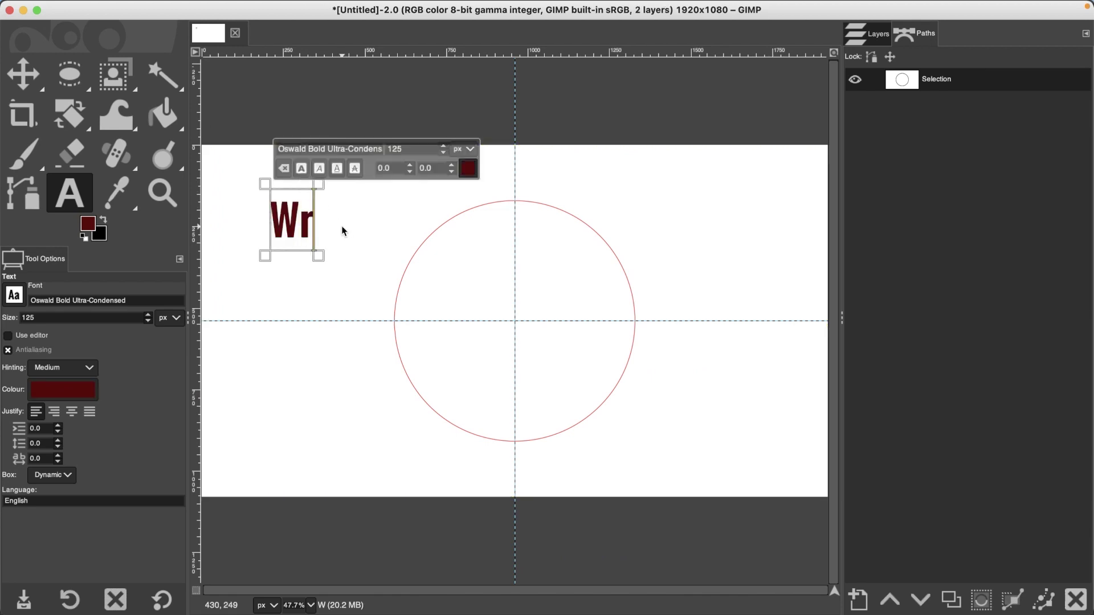
type("ap Your Text")
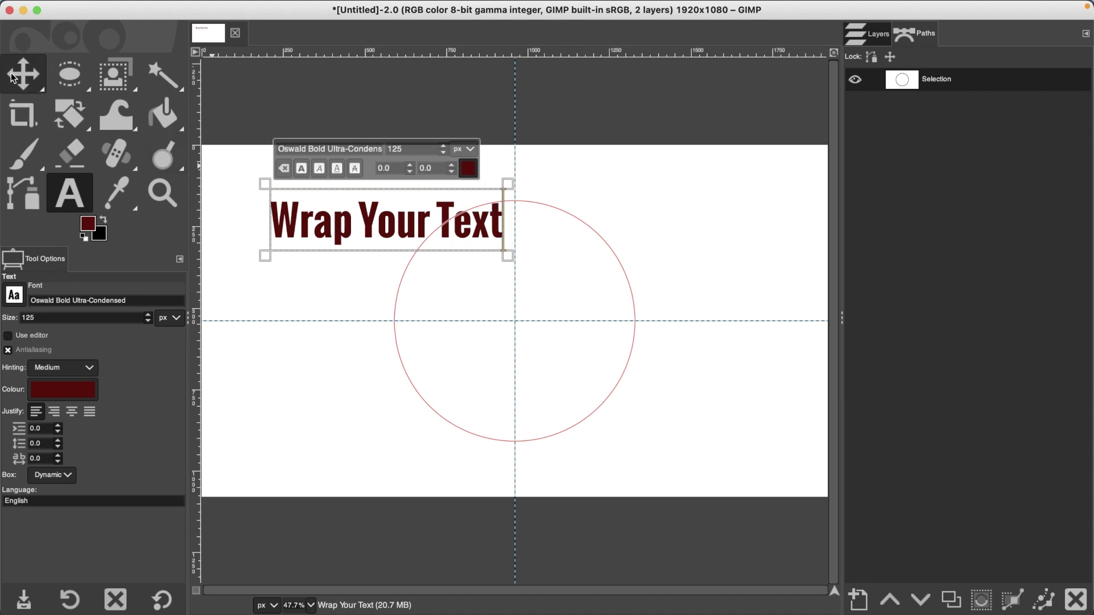
left_click(23, 73)
- Add a second text layer reading 'Right Side Up' near the bottom-left
left_click(69, 192)
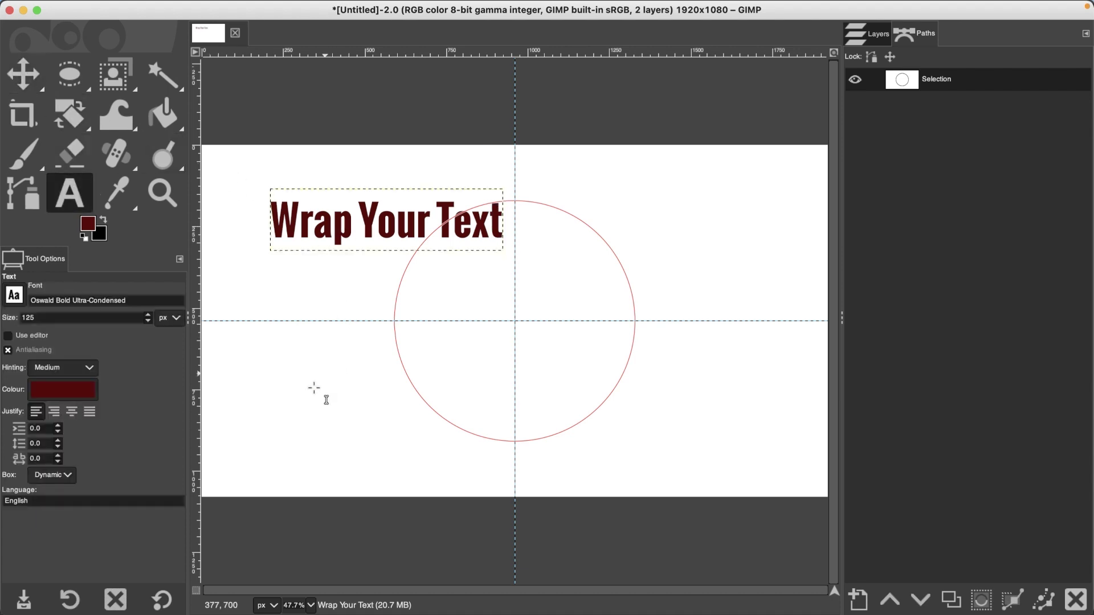
left_click(244, 442)
type("Ri")
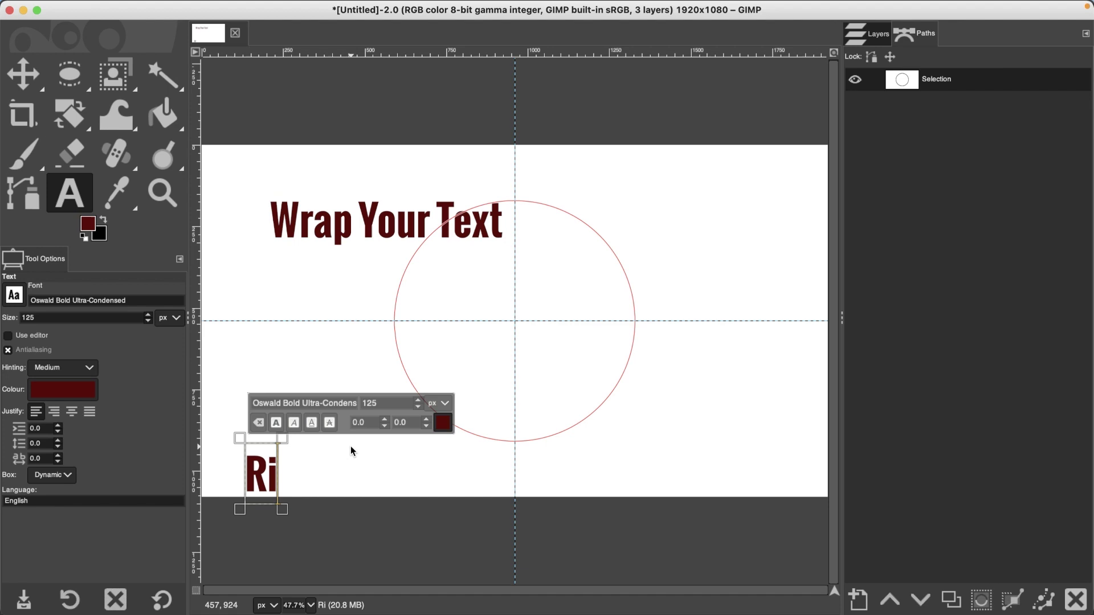
type("ght Side Up")
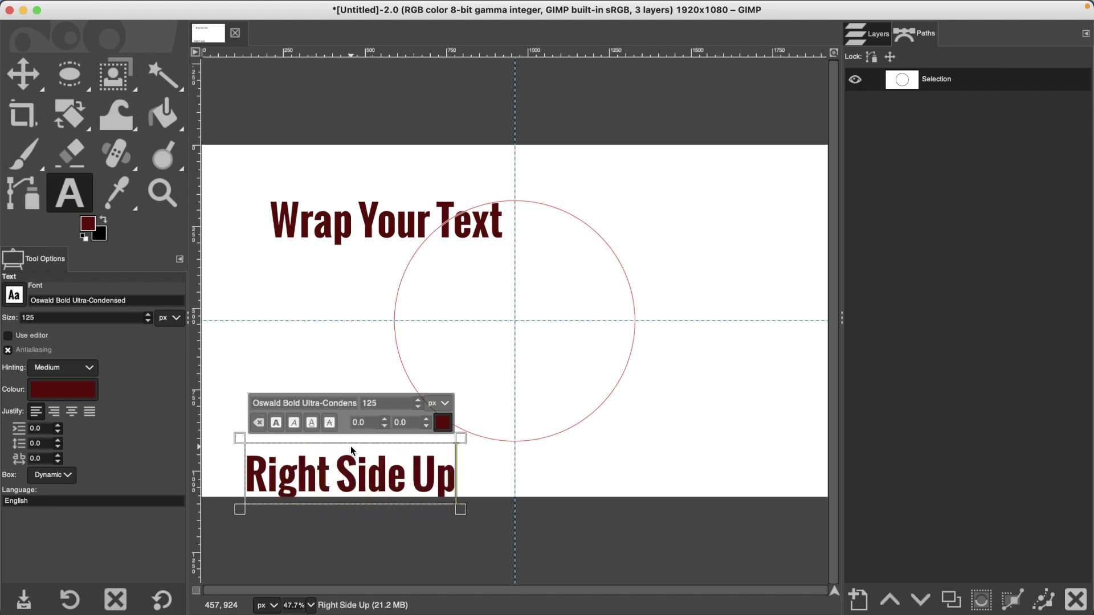
key("Escape")
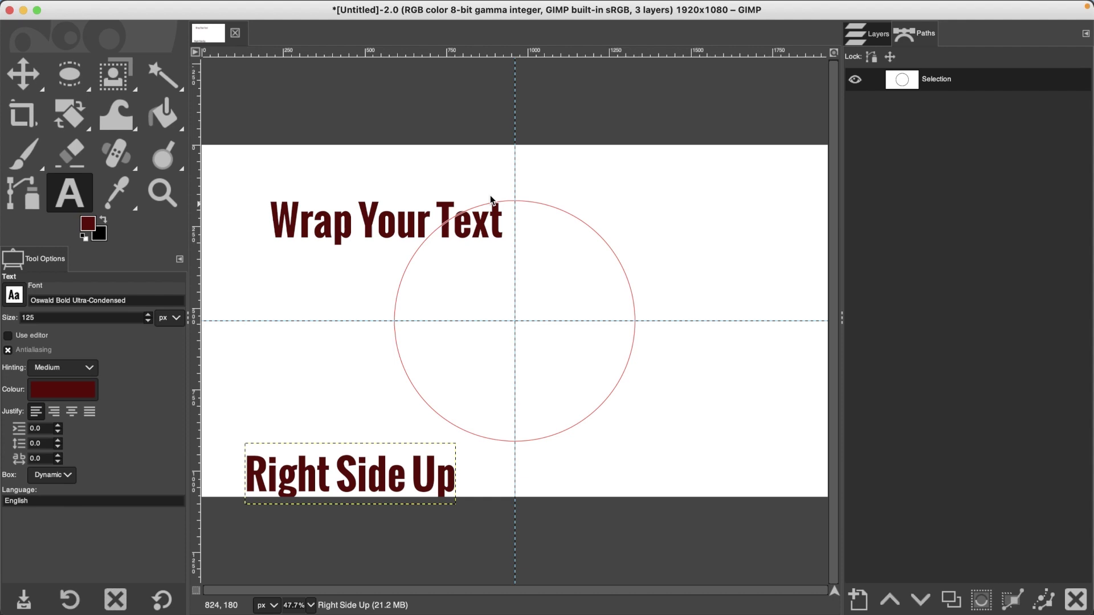
- Move the Right Side Up layer below Wrap Your Text and hide it
left_click(868, 39)
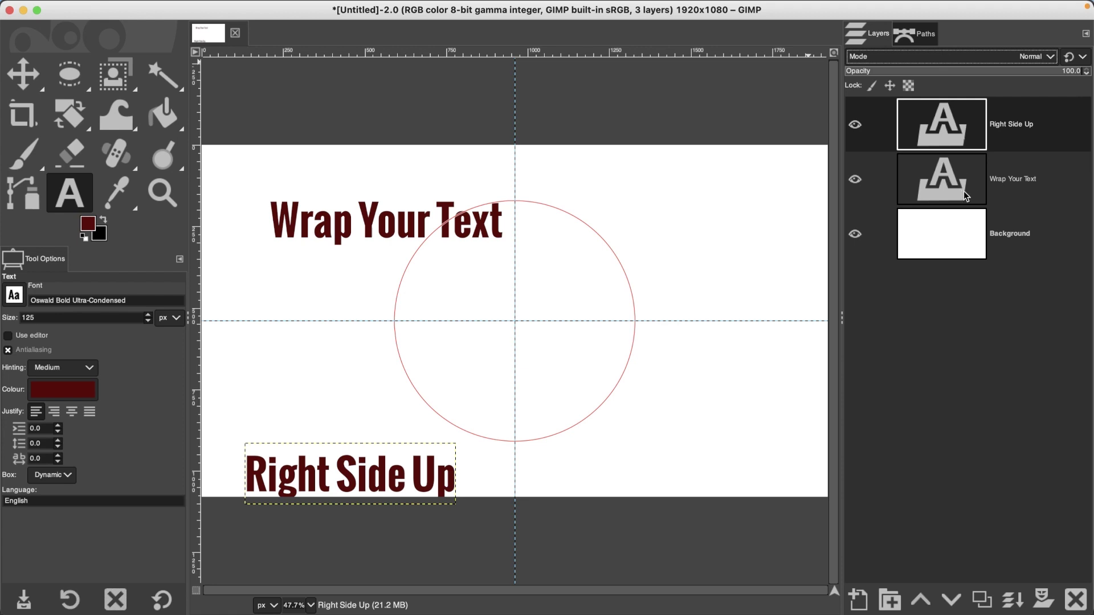
left_click(950, 604)
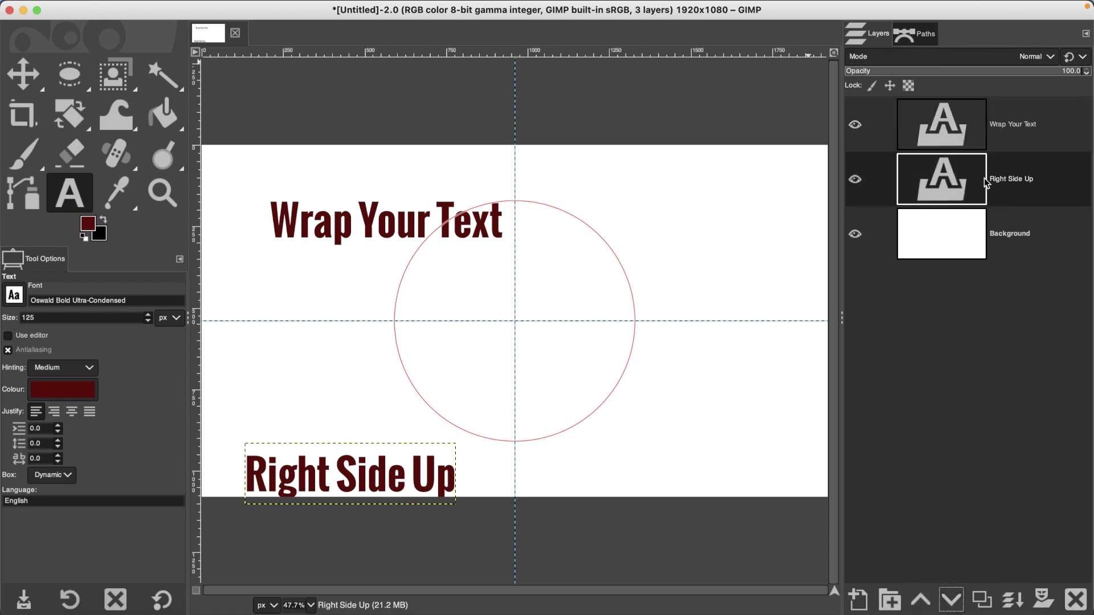
left_click(854, 180)
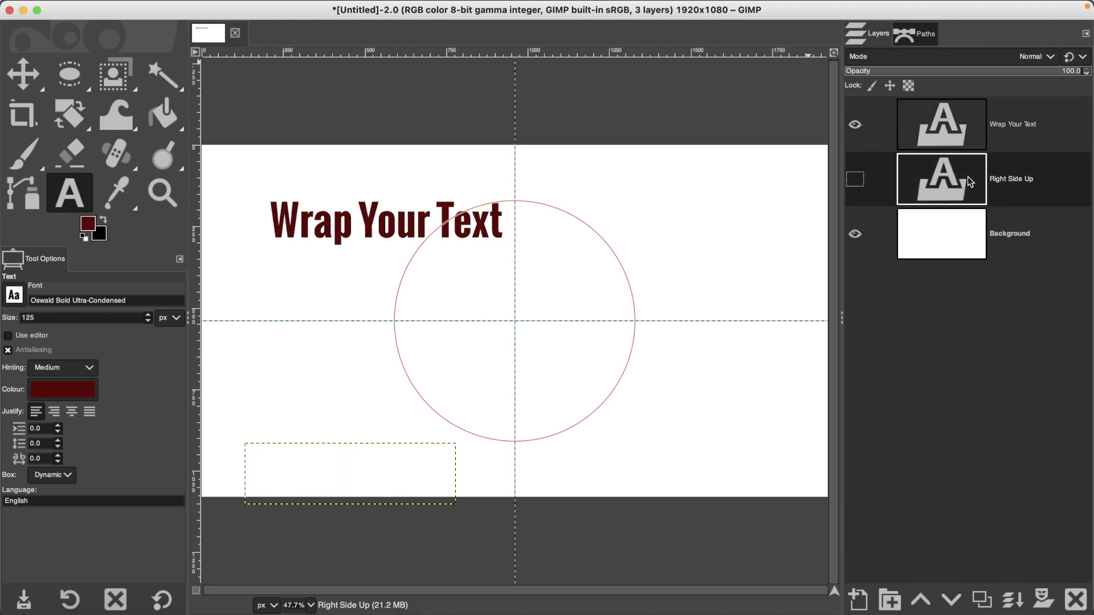
- Bend Wrap Your Text along the circle path with Text along Path, then hide its layer
left_click(961, 132)
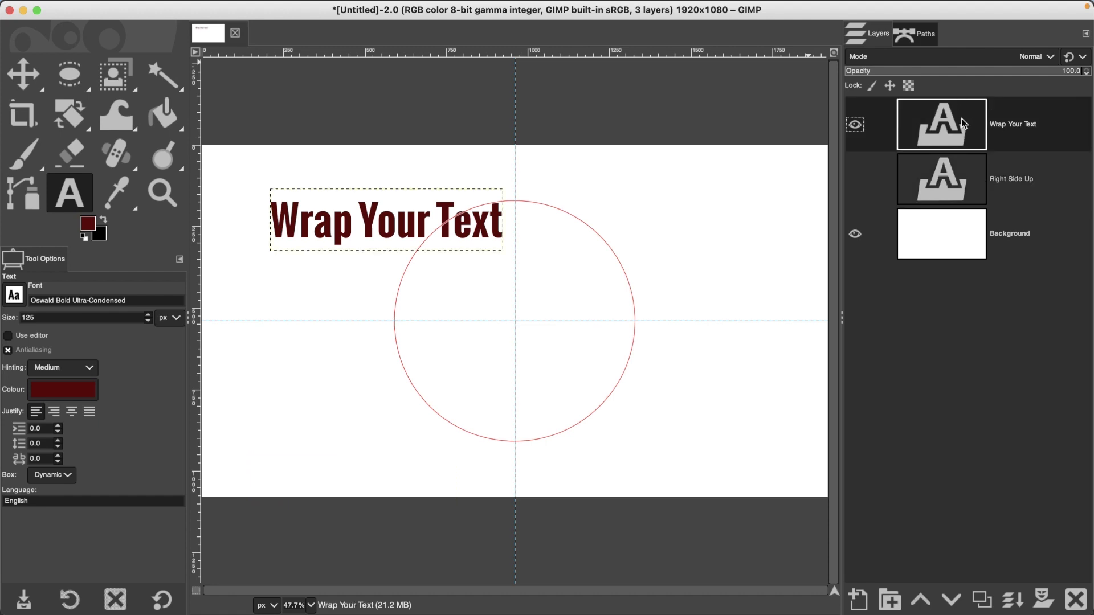
right_click(962, 124)
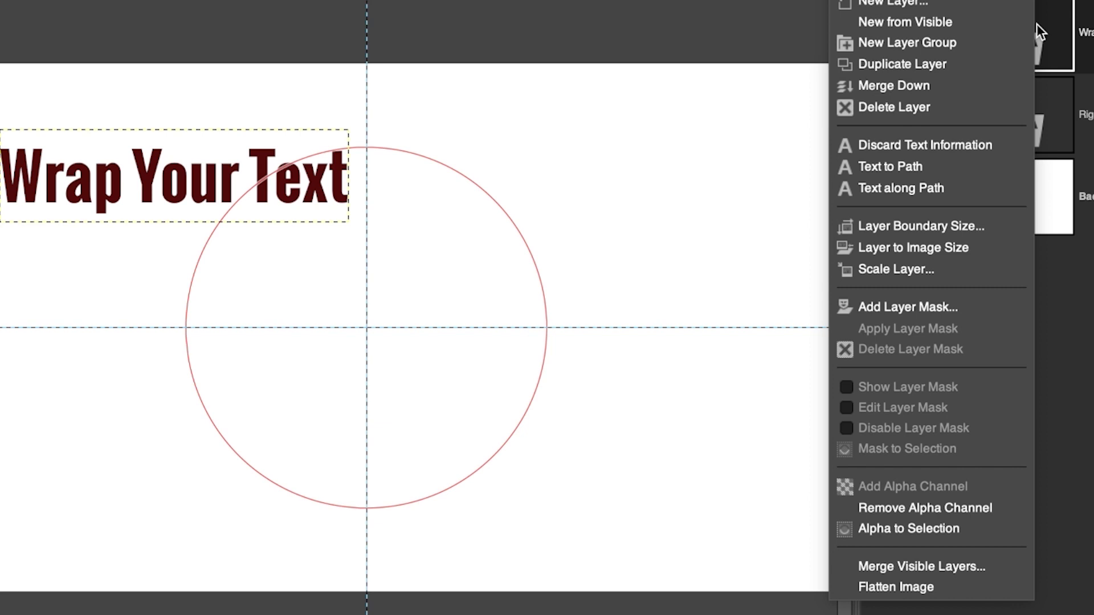
left_click(911, 187)
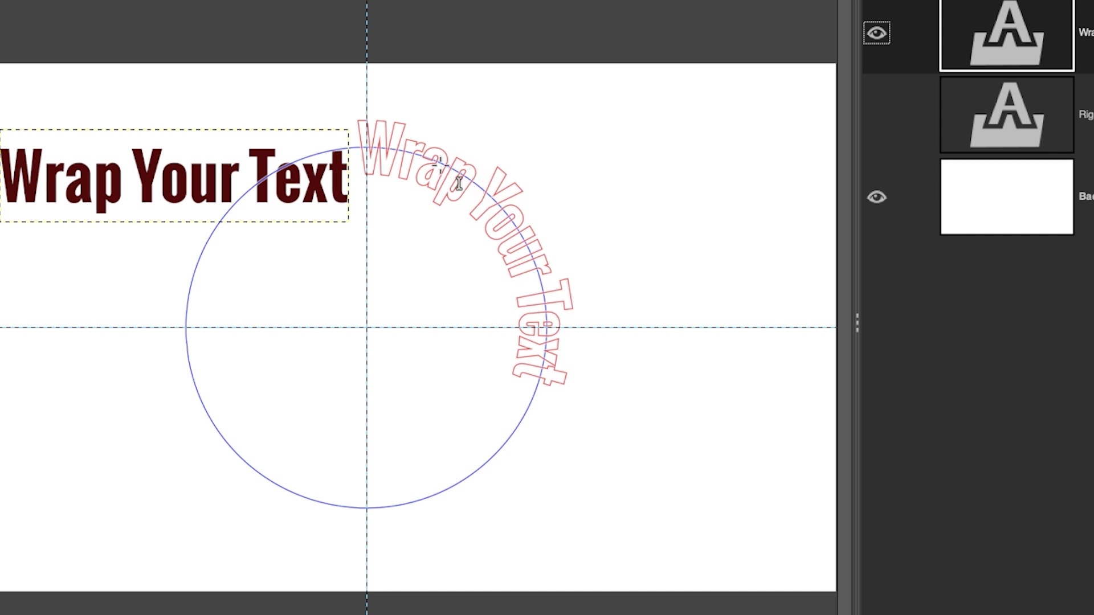
left_click(877, 33)
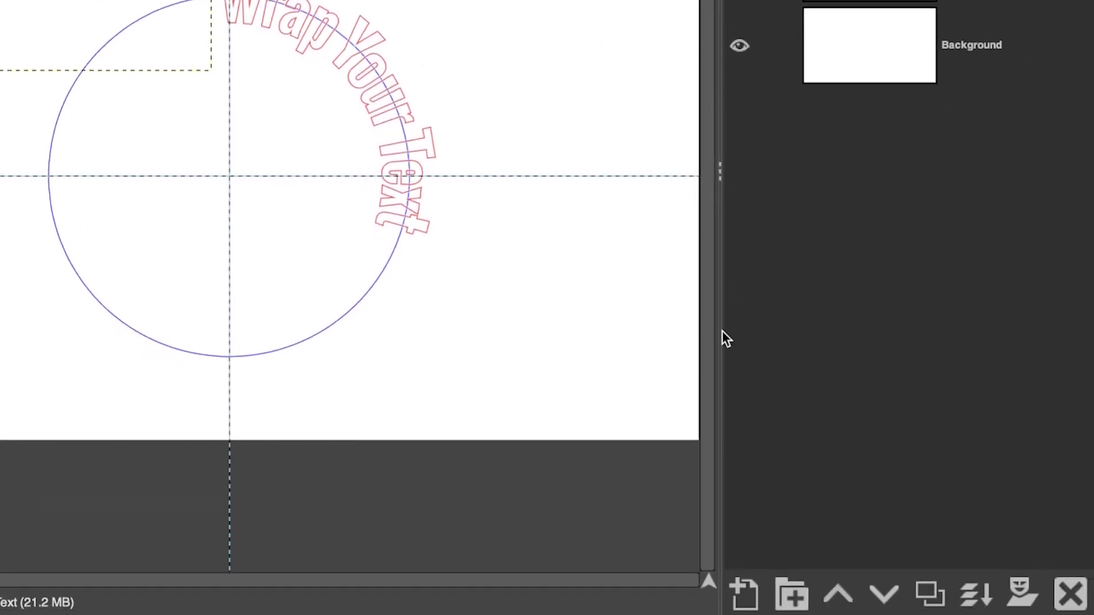
- Create a new transparent layer named 'Top Line'
left_click(742, 592)
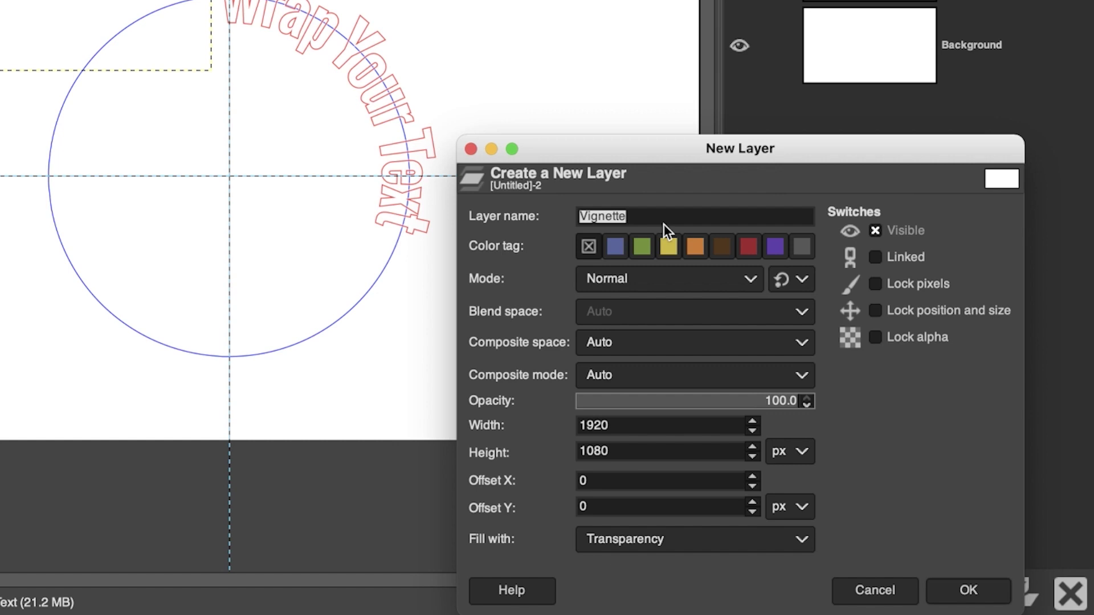
type("Top Line")
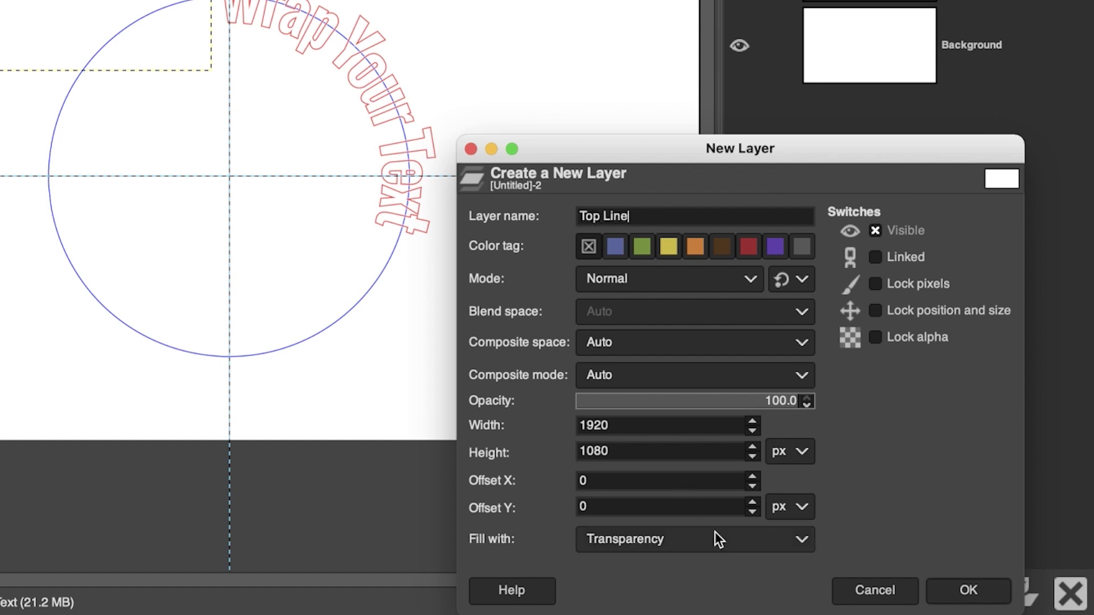
left_click(714, 532)
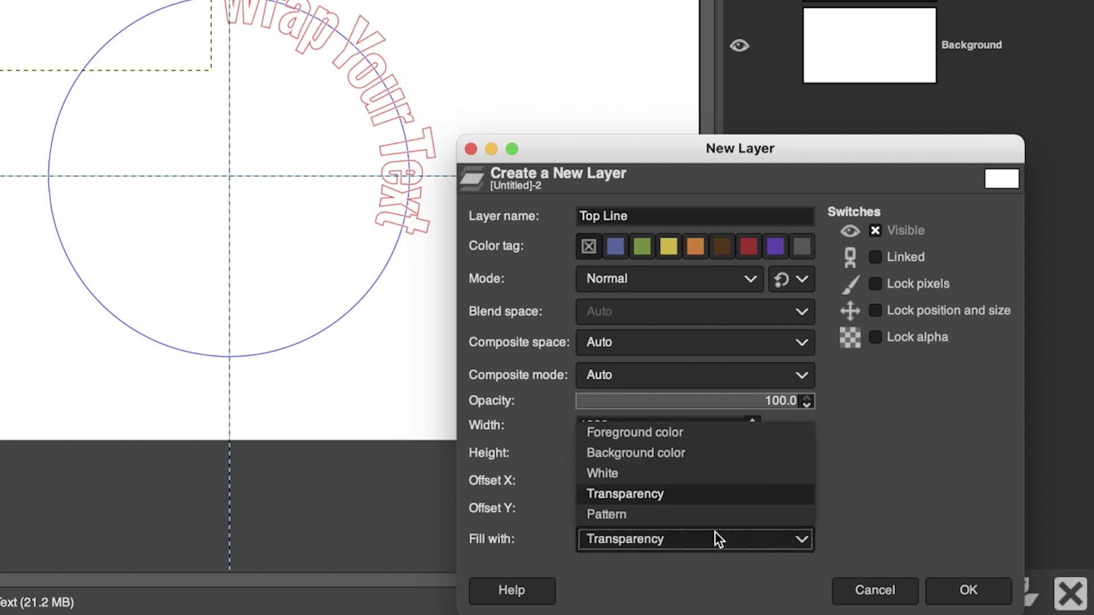
left_click(714, 531)
left_click(966, 589)
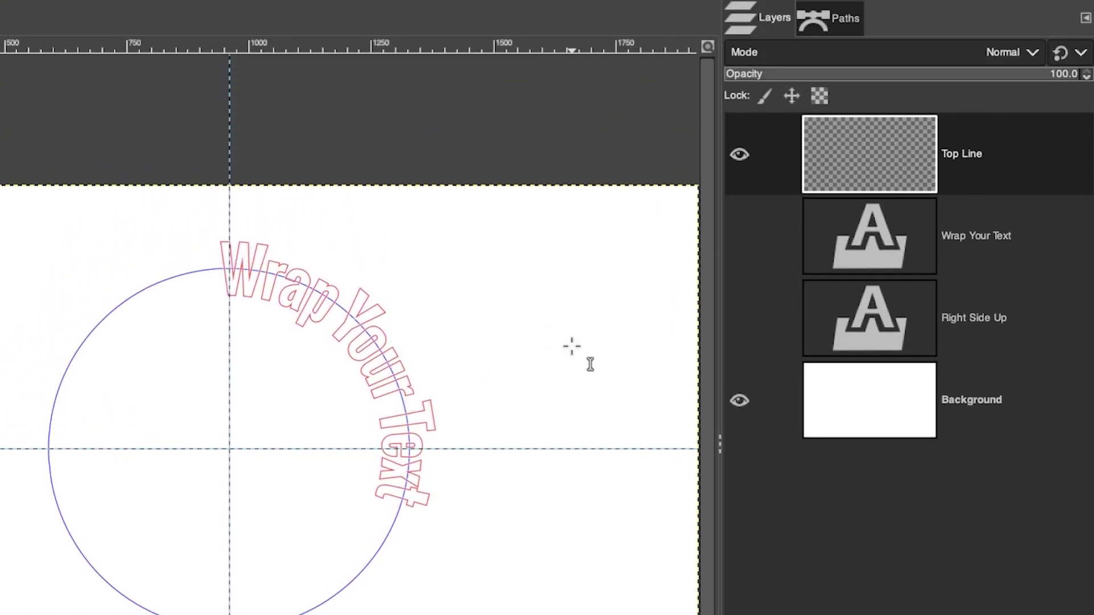
- Hide the circle 'Selection' path in the Paths dialog
left_click(829, 20)
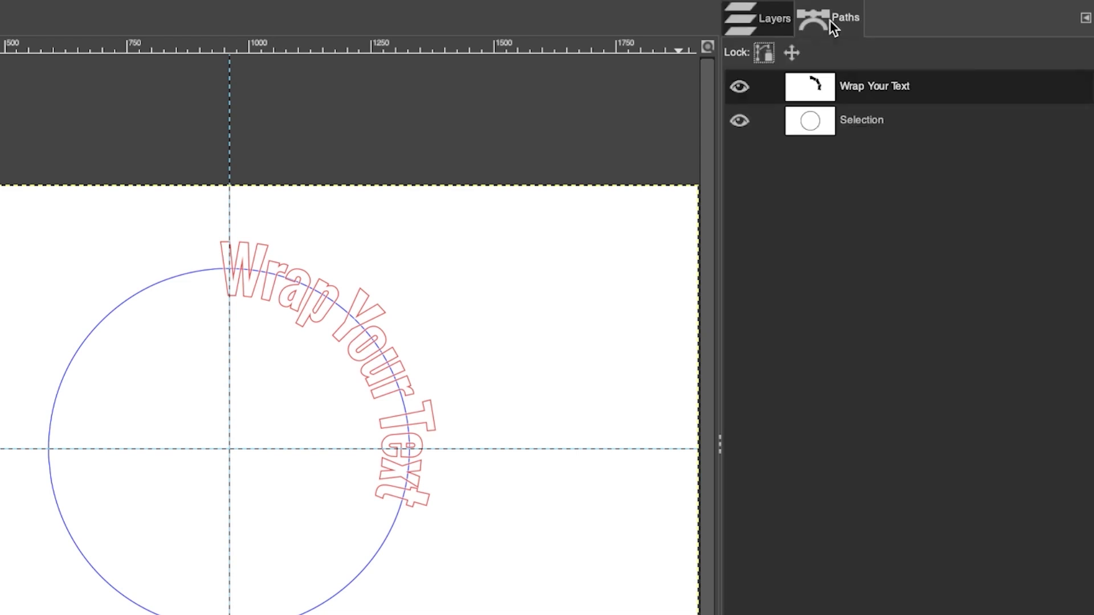
left_click(740, 121)
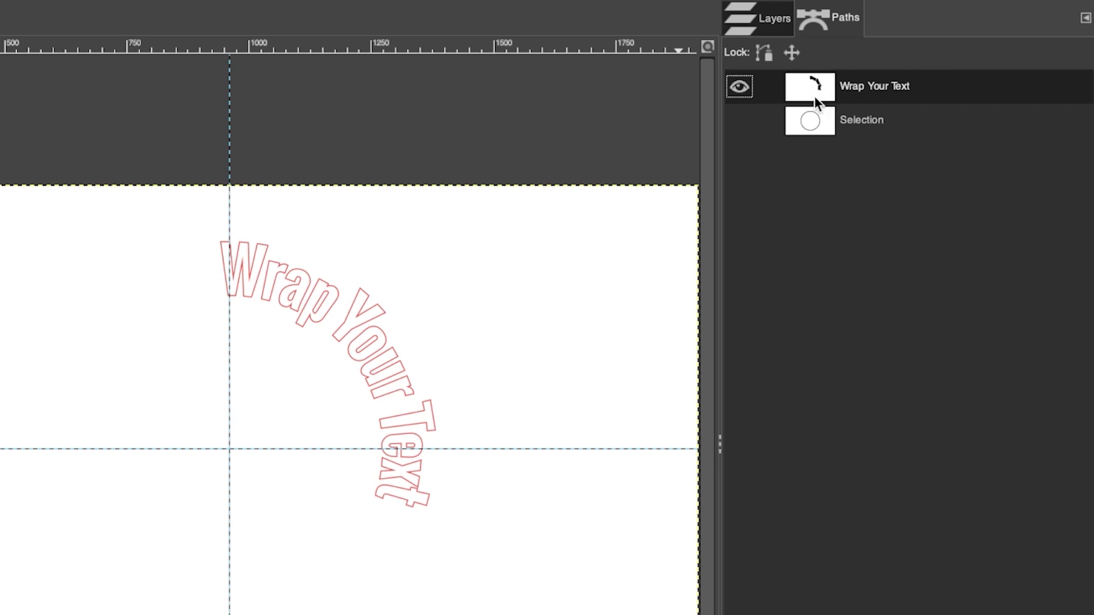
left_click(0, 0)
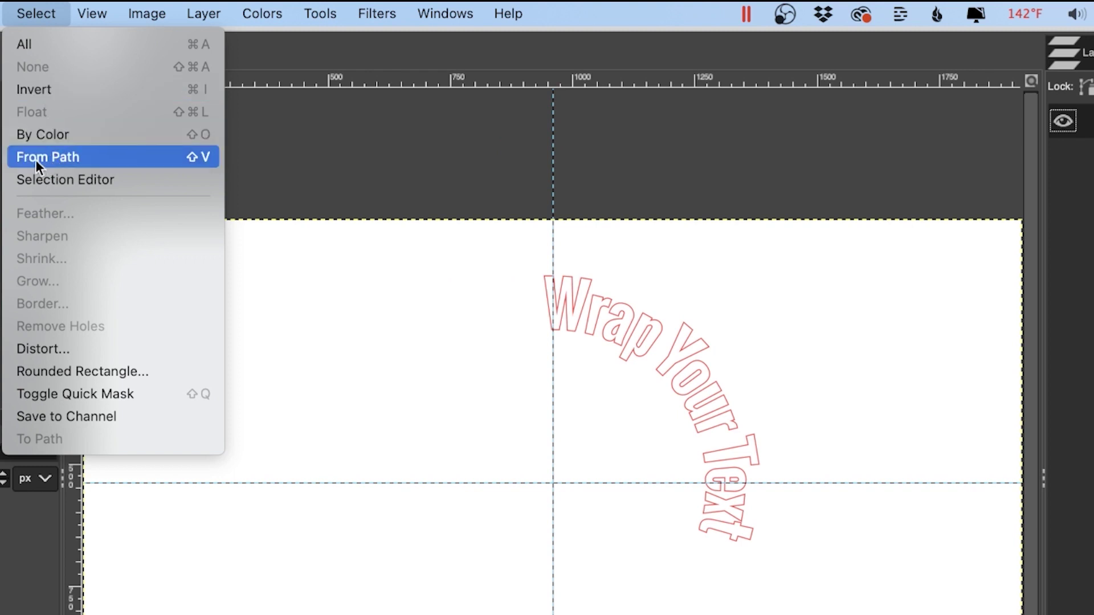
- Bucket-fill the curved text selection with orange bb682c on Top Line, then clear the selection
left_click(58, 157)
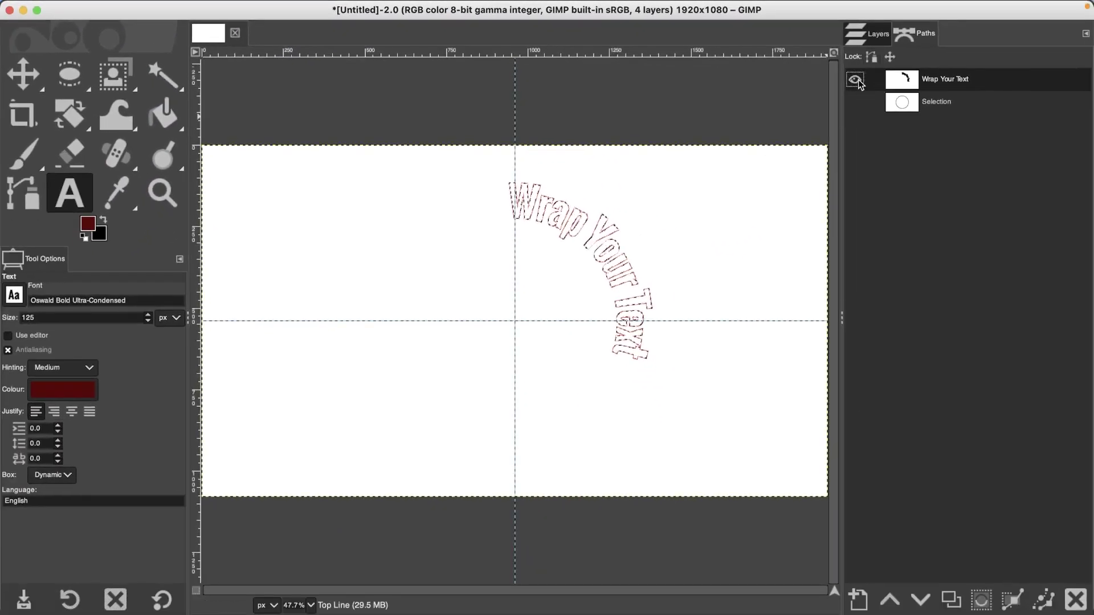
left_click(867, 34)
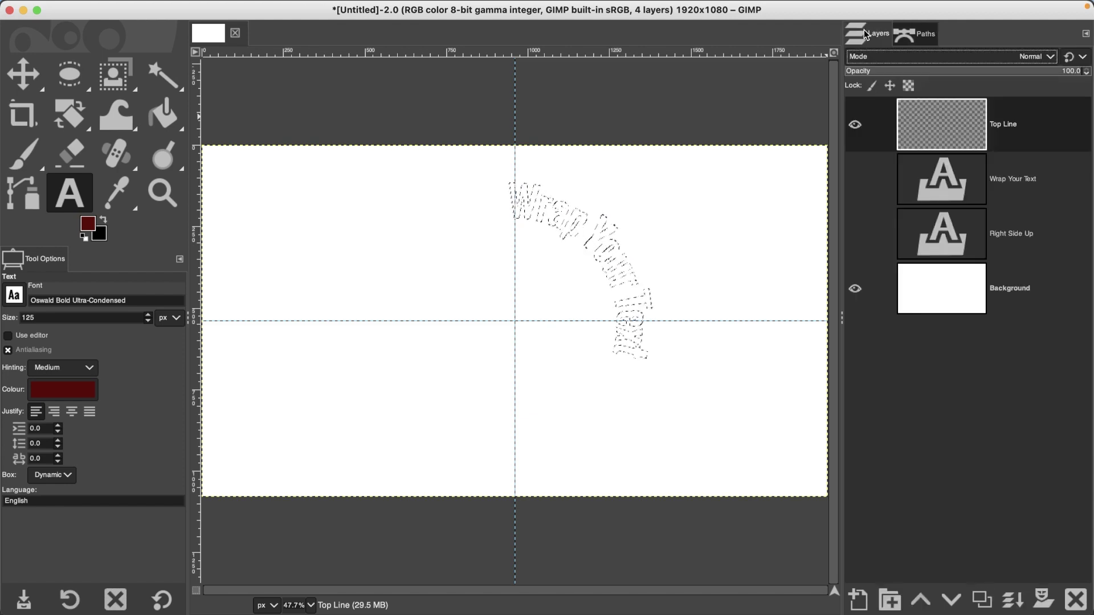
left_click(163, 115)
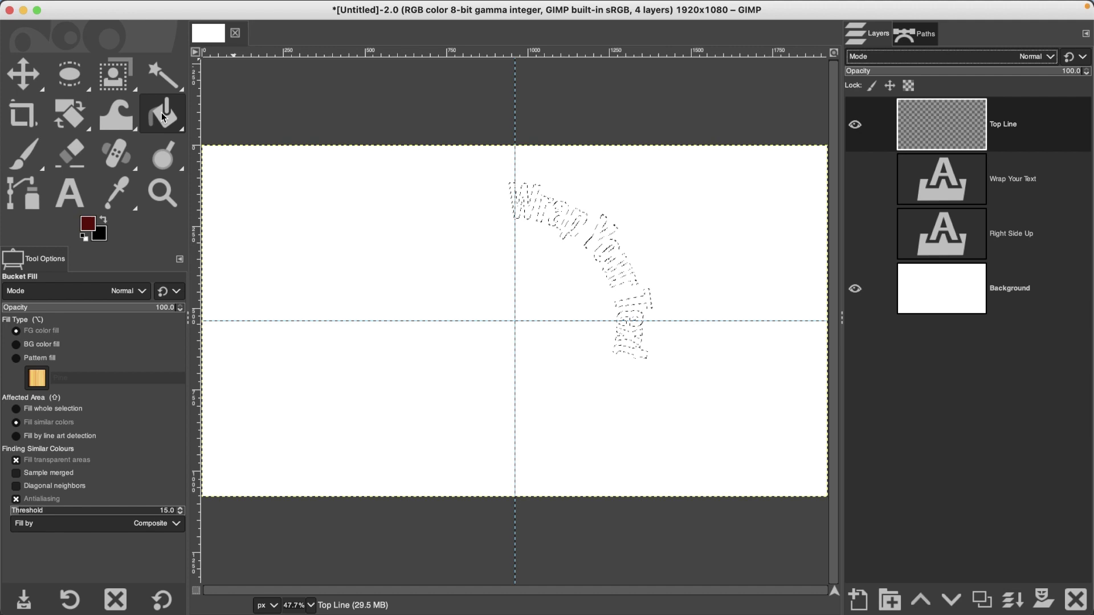
left_click(89, 225)
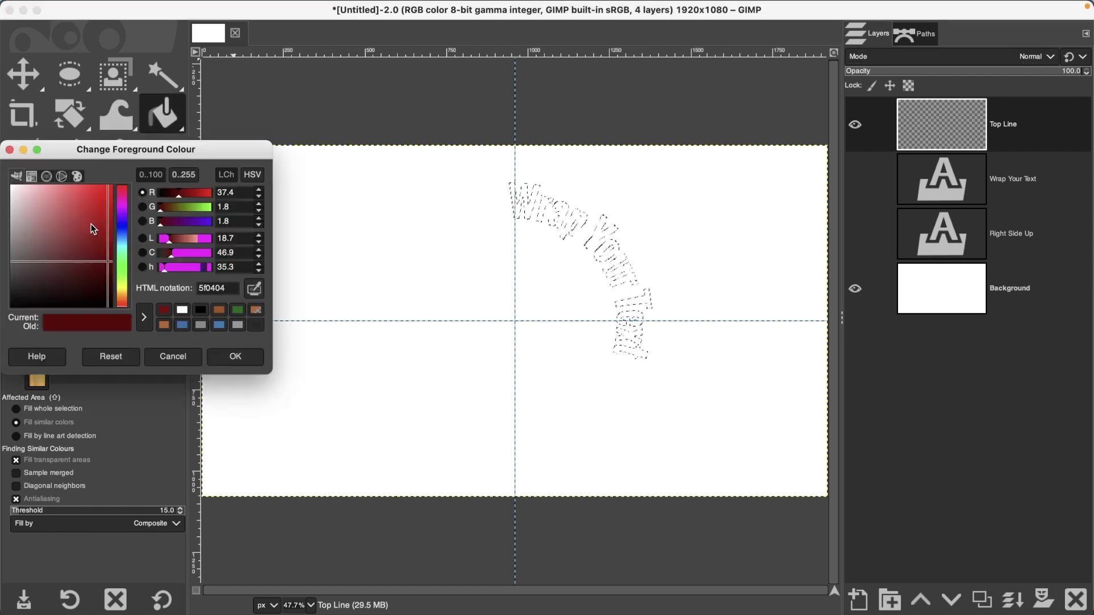
left_click(238, 310)
left_click(163, 325)
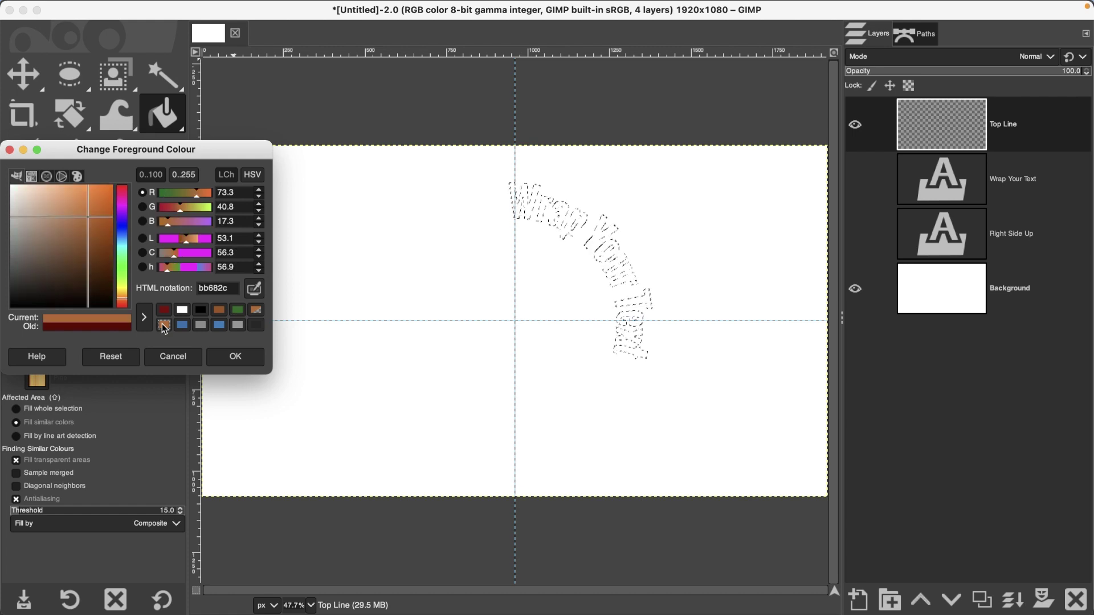
left_click(239, 356)
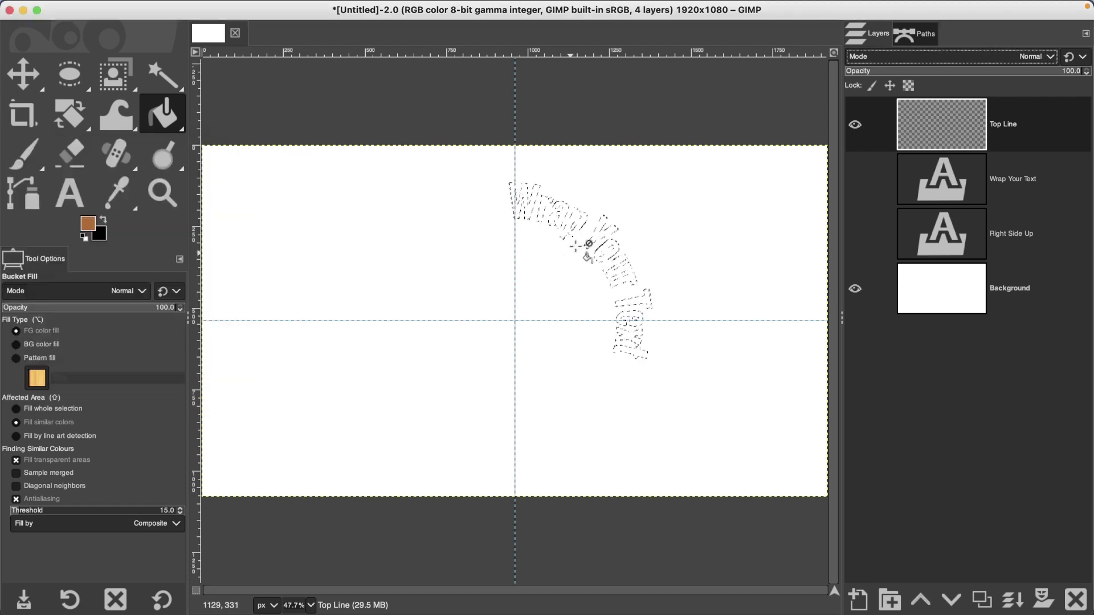
left_click(577, 221)
key("shift+super+a")
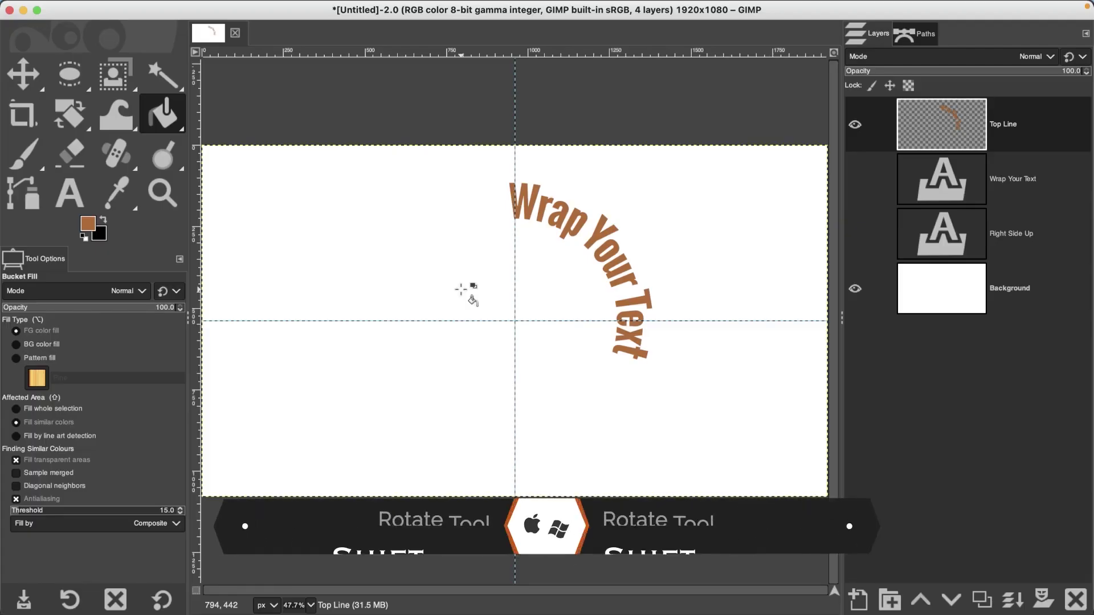
- Rotate the orange curved text to about -50.65° so it arches centred across the top
key("shift+r")
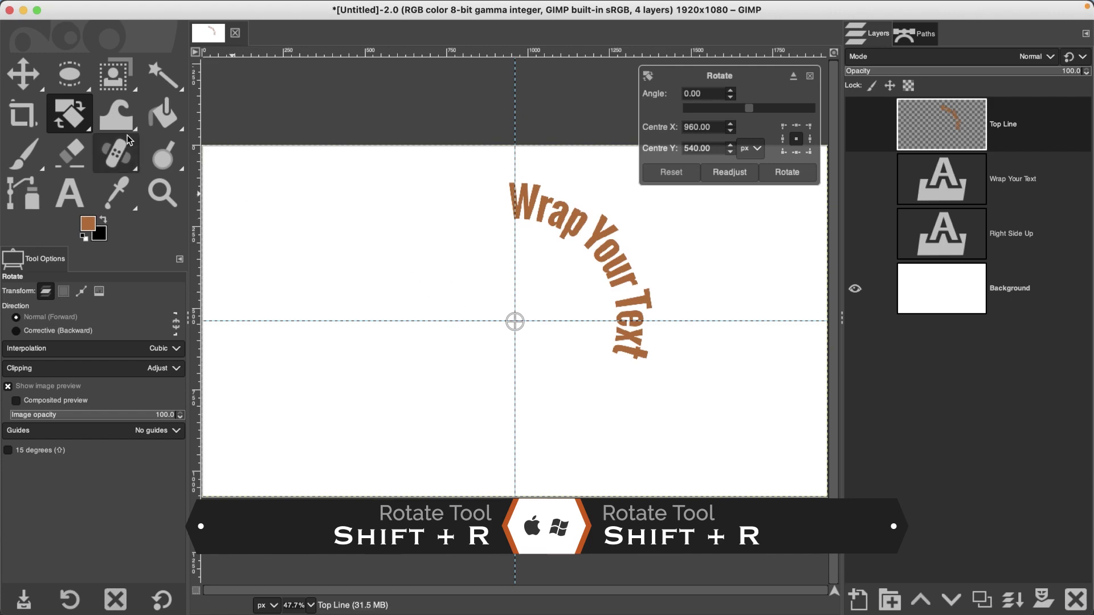
mouse_move(69, 114)
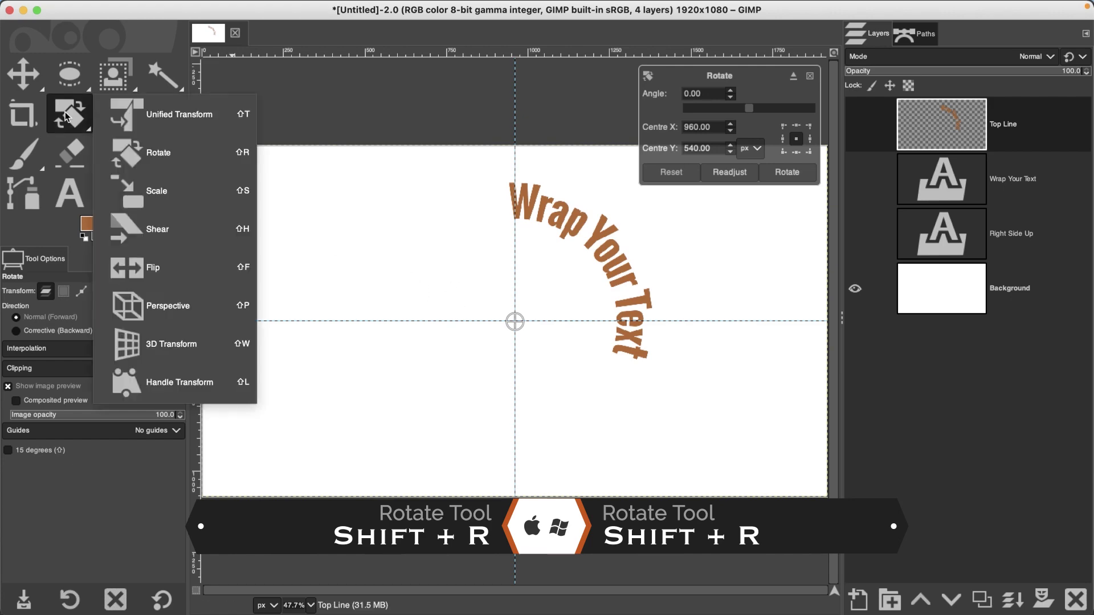
left_click(142, 153)
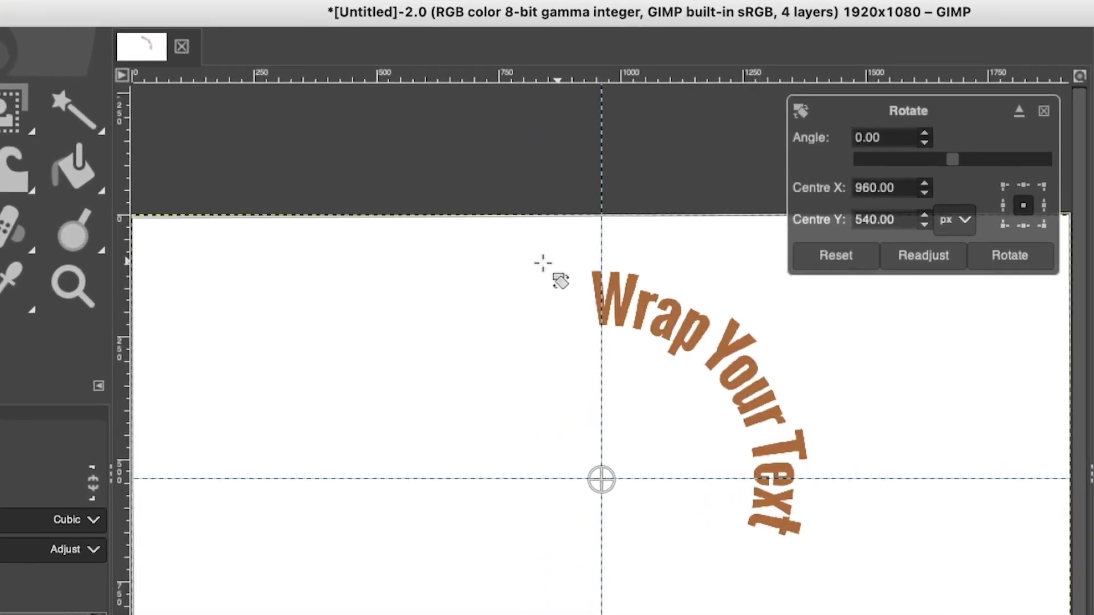
left_click_drag(543, 263, 390, 367)
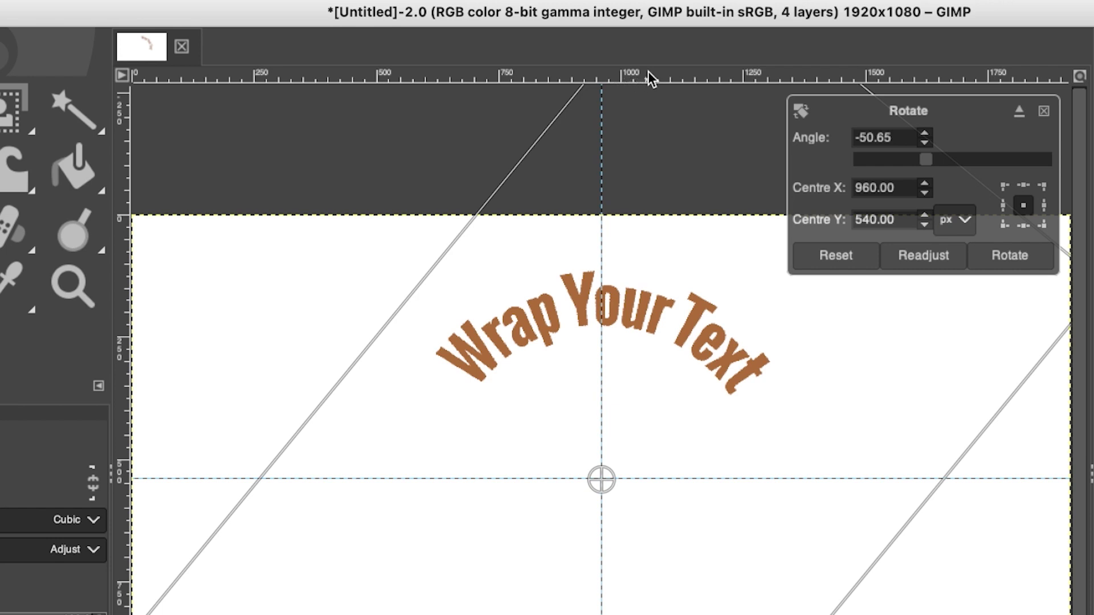
- Add a horizontal guide just below the curved text and nudge it slightly lower
left_click_drag(647, 74, 629, 382)
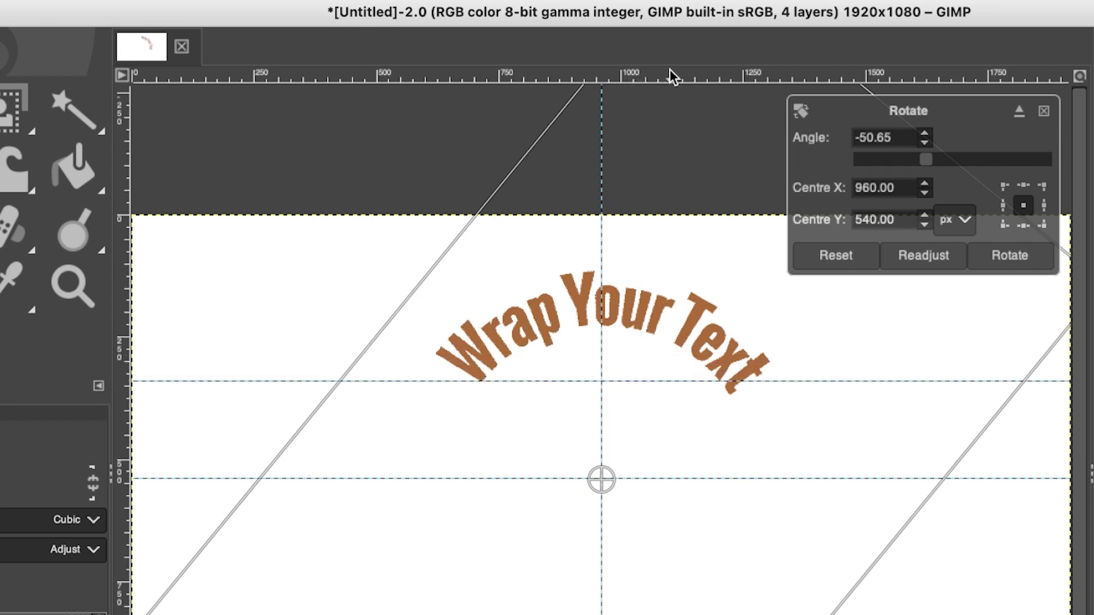
left_click(143, 8)
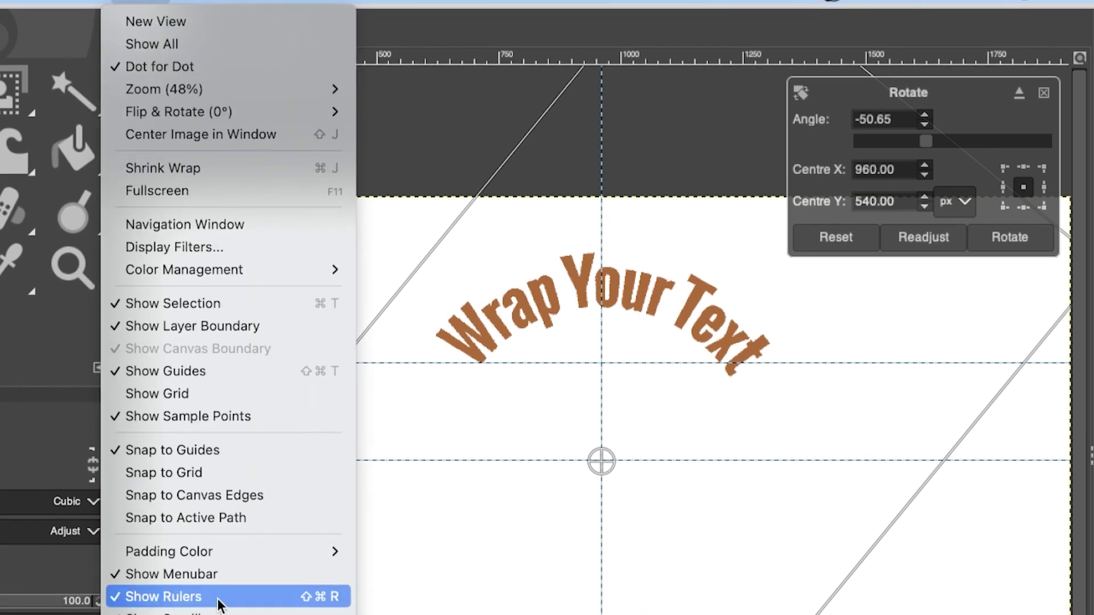
key("Escape")
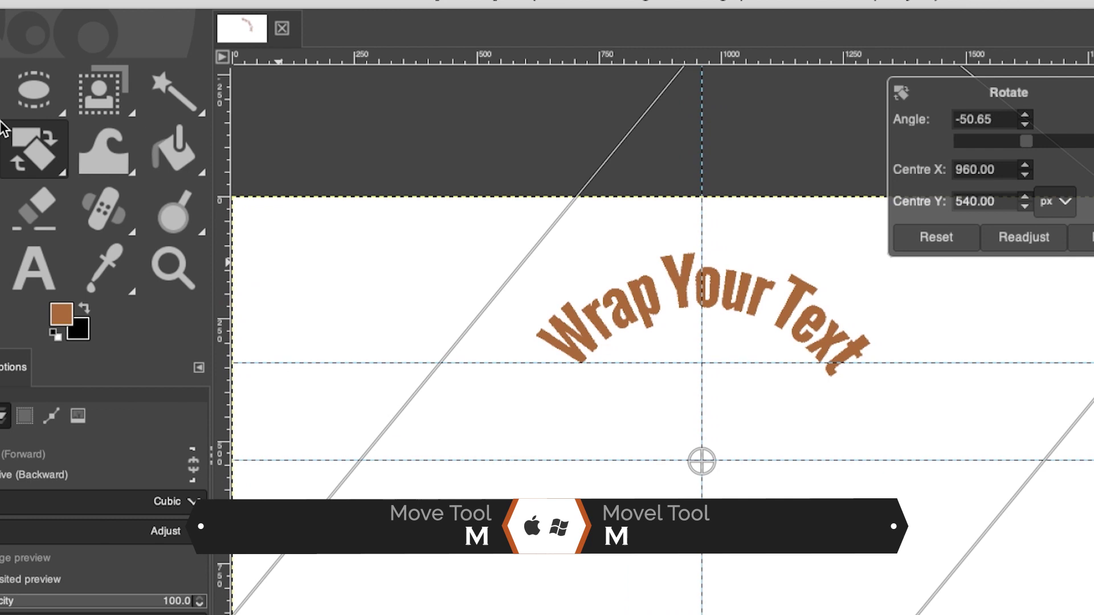
left_click(66, 105)
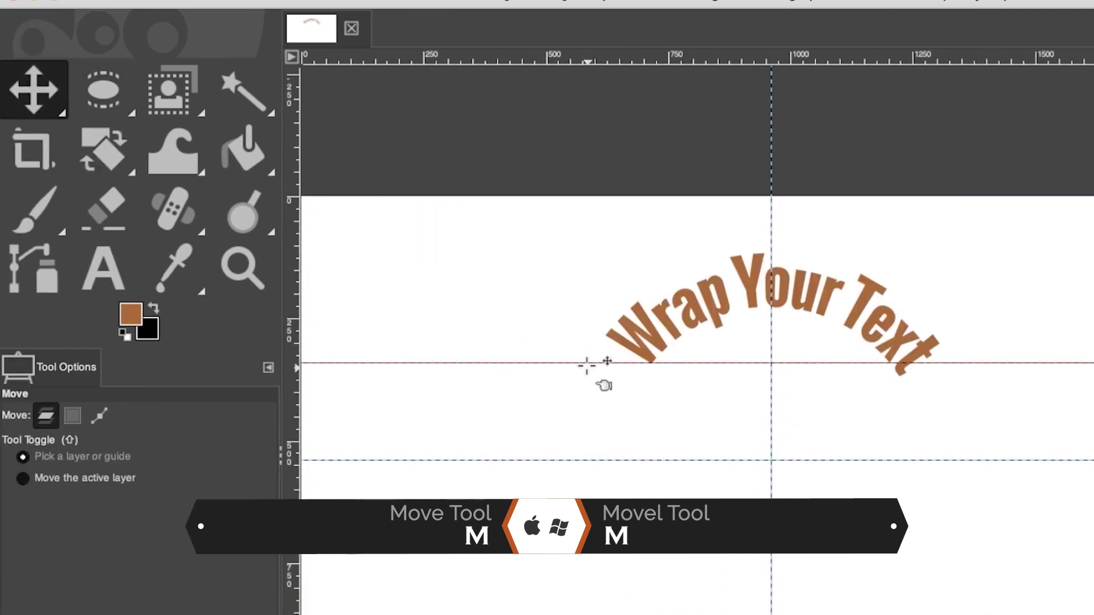
left_click_drag(586, 362, 586, 372)
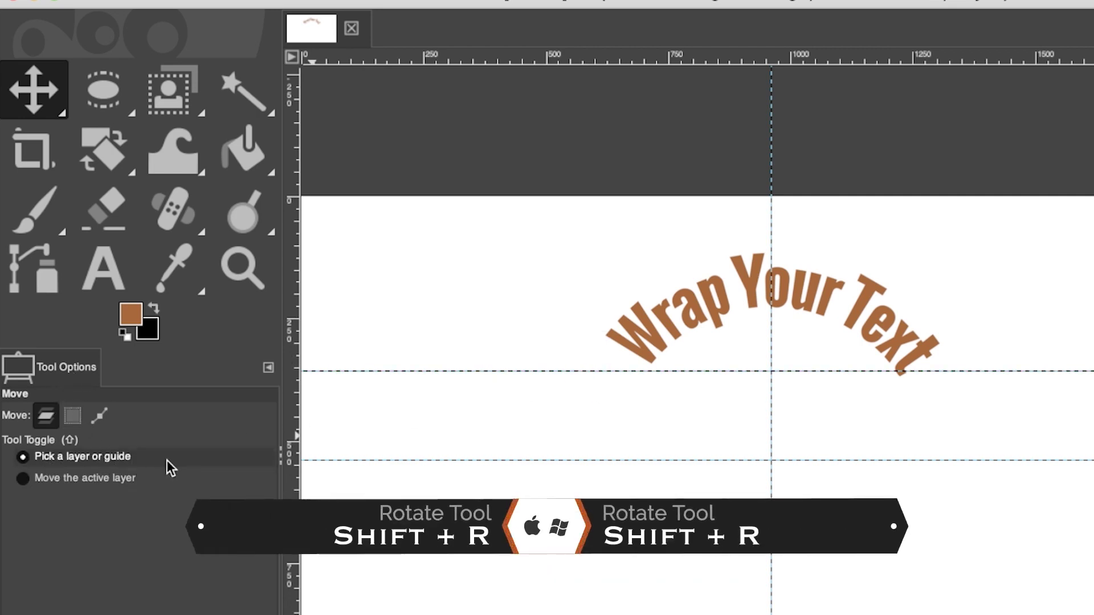
- Rotate the Top Line arc about -2.84° and drag the guide beneath it back onto the ruler
key("shift")
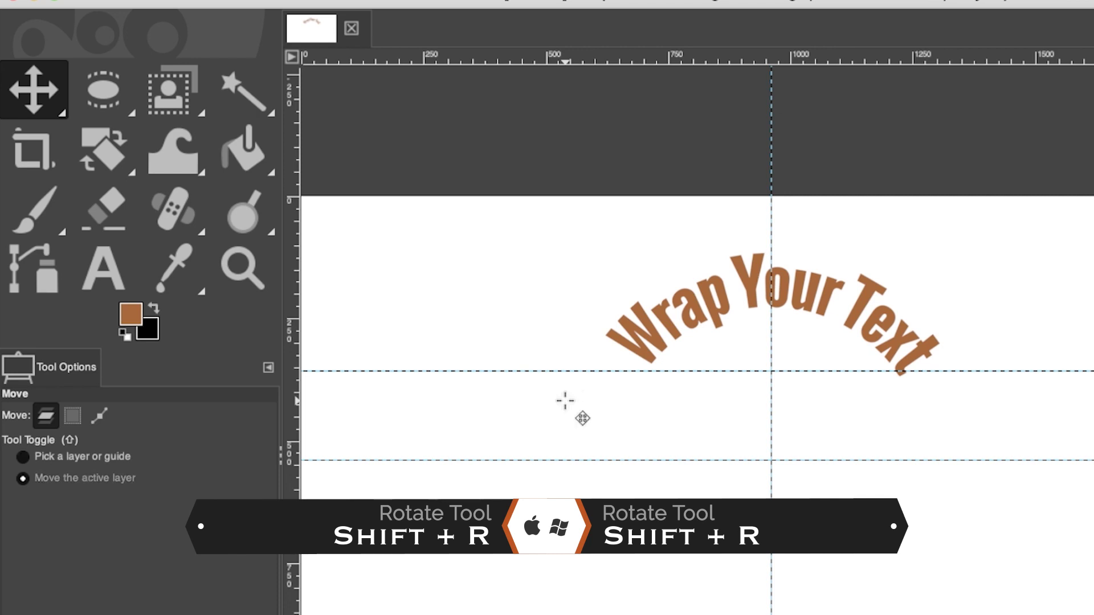
key("shift+r")
left_click(647, 364)
left_click_drag(685, 300, 681, 303)
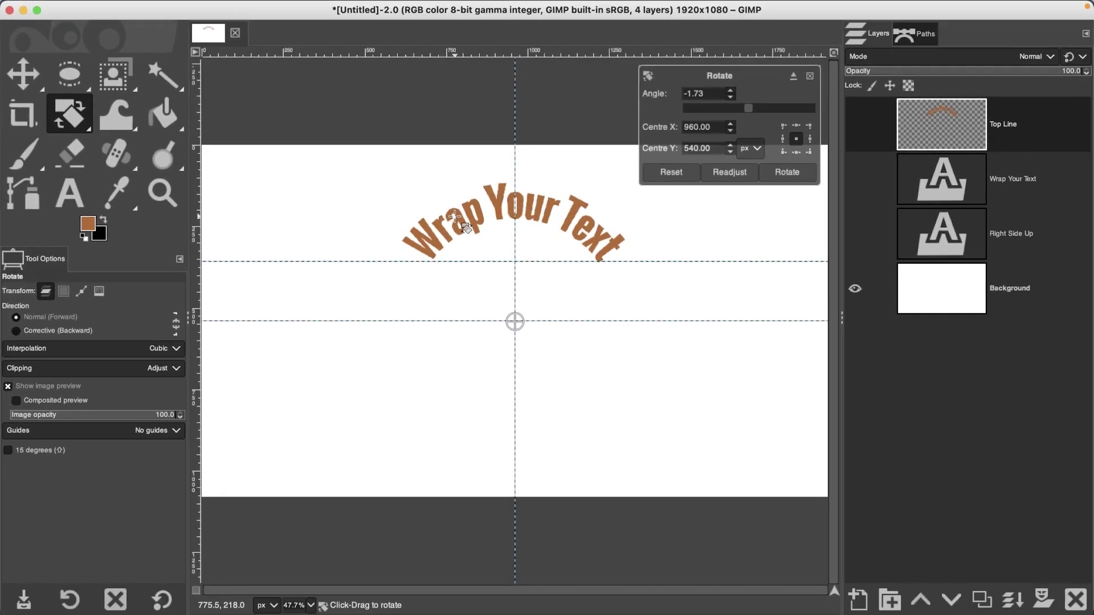
left_click_drag(455, 216, 452, 216)
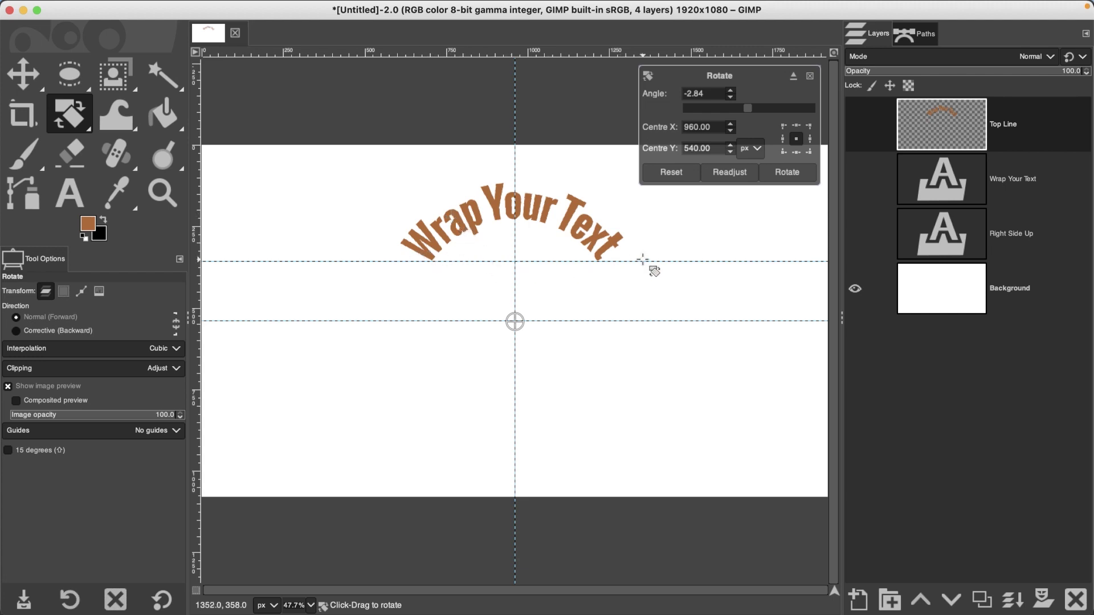
key("Return")
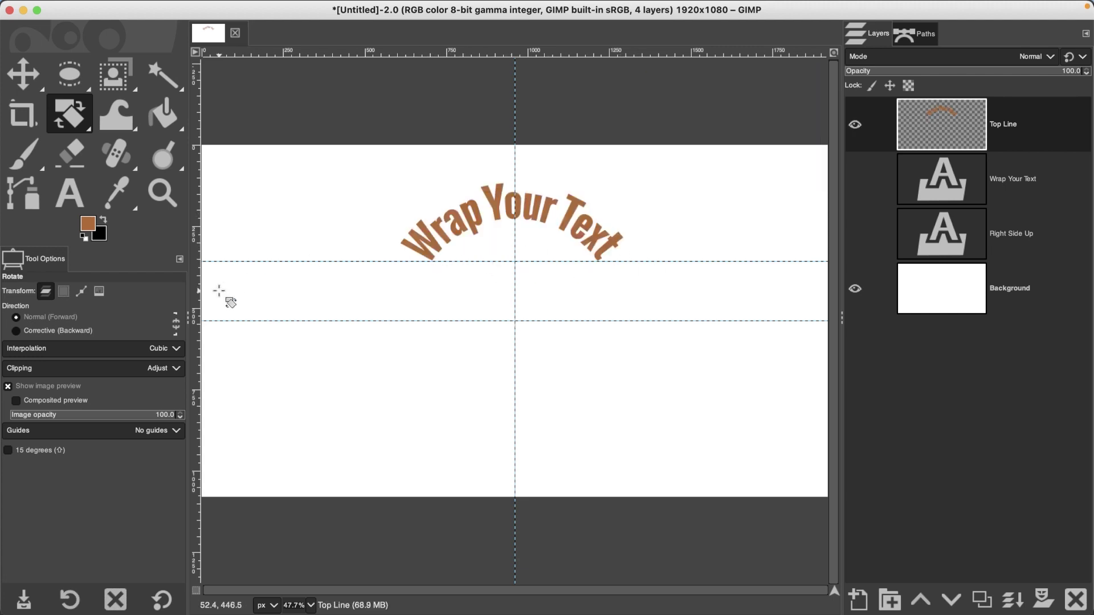
key("m")
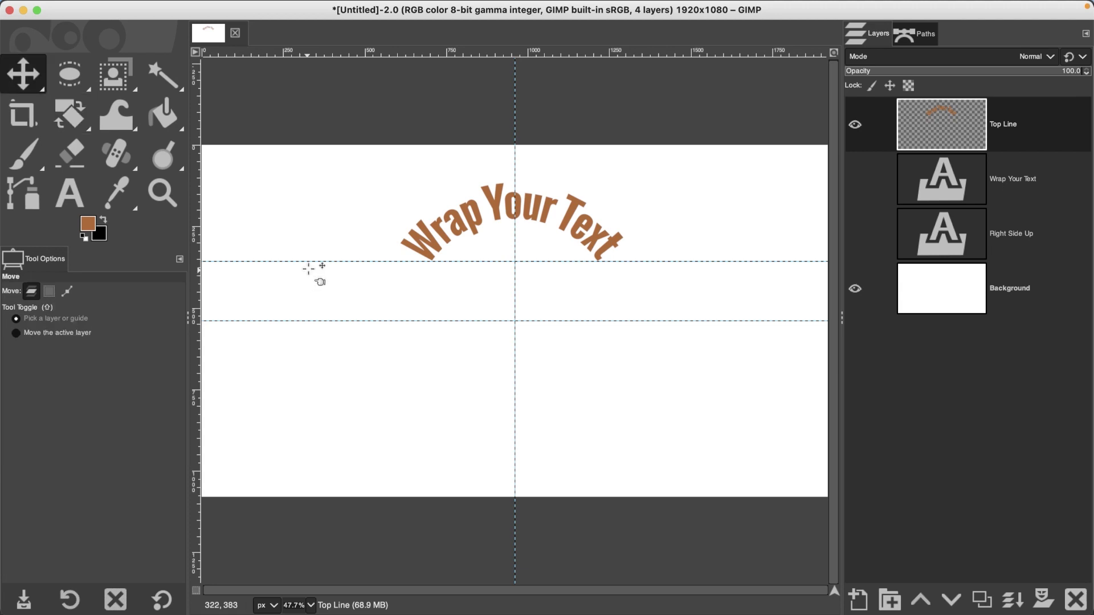
left_click_drag(312, 261, 339, 47)
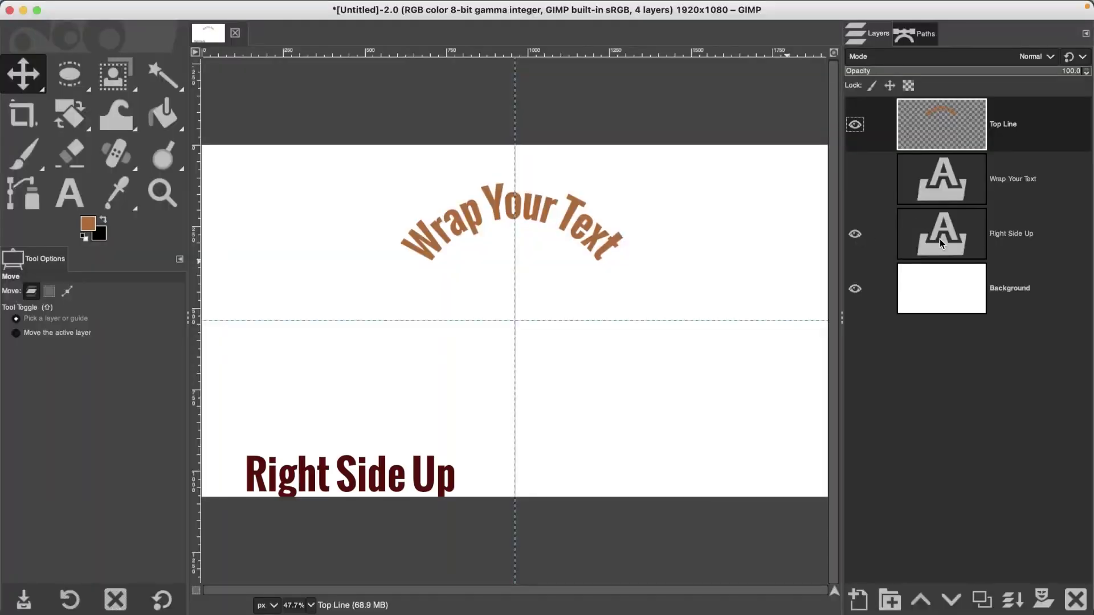
- With Right Side Up active, show the Selection circle path and apply Text along Path to the layer
left_click(940, 243)
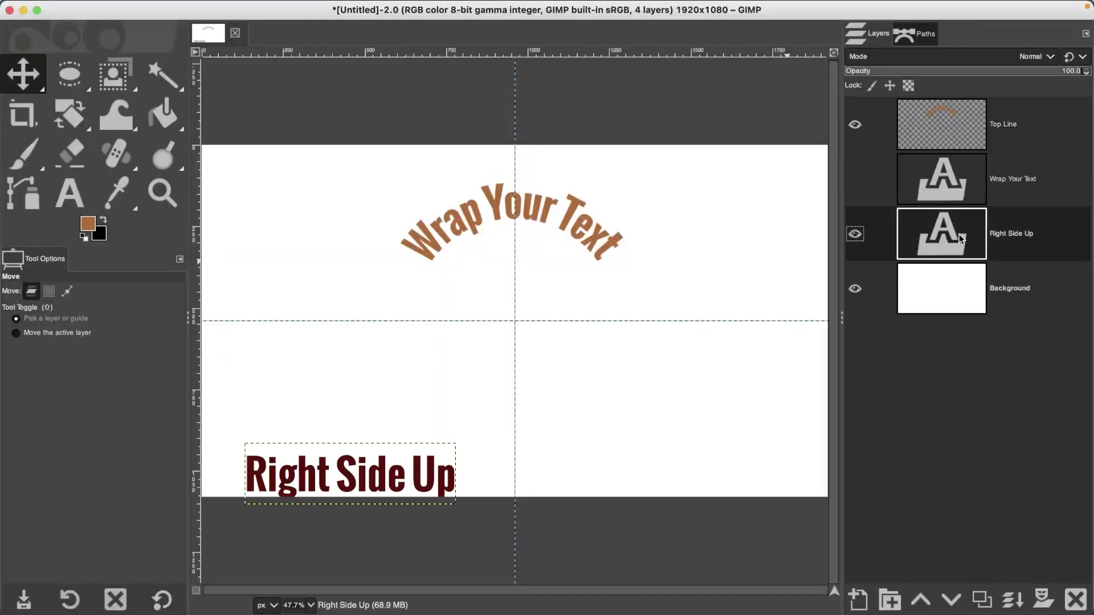
left_click(922, 39)
left_click(908, 105)
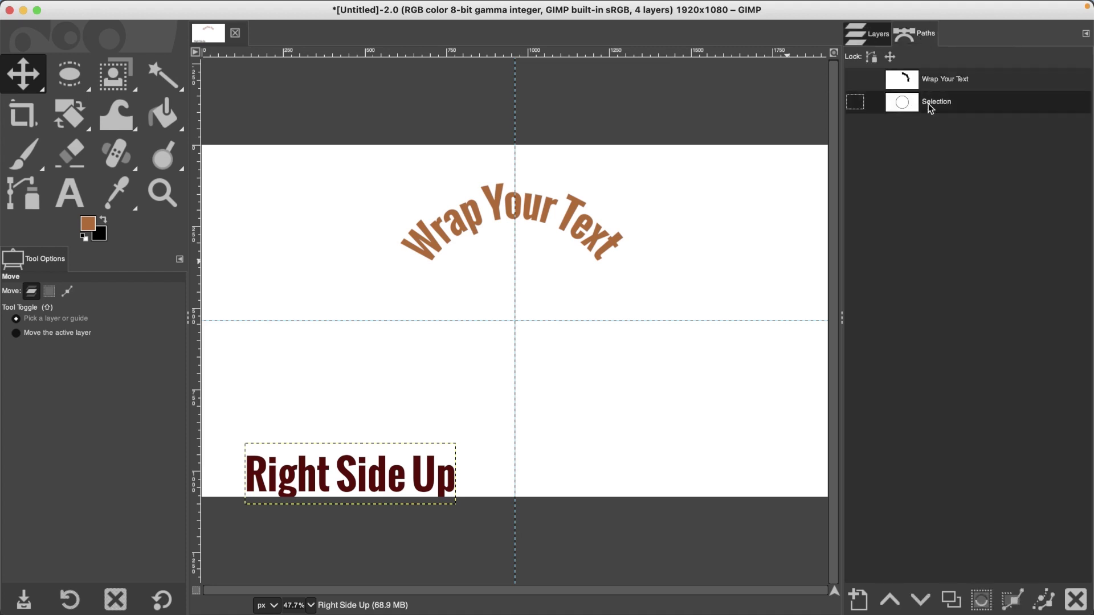
left_click(855, 104)
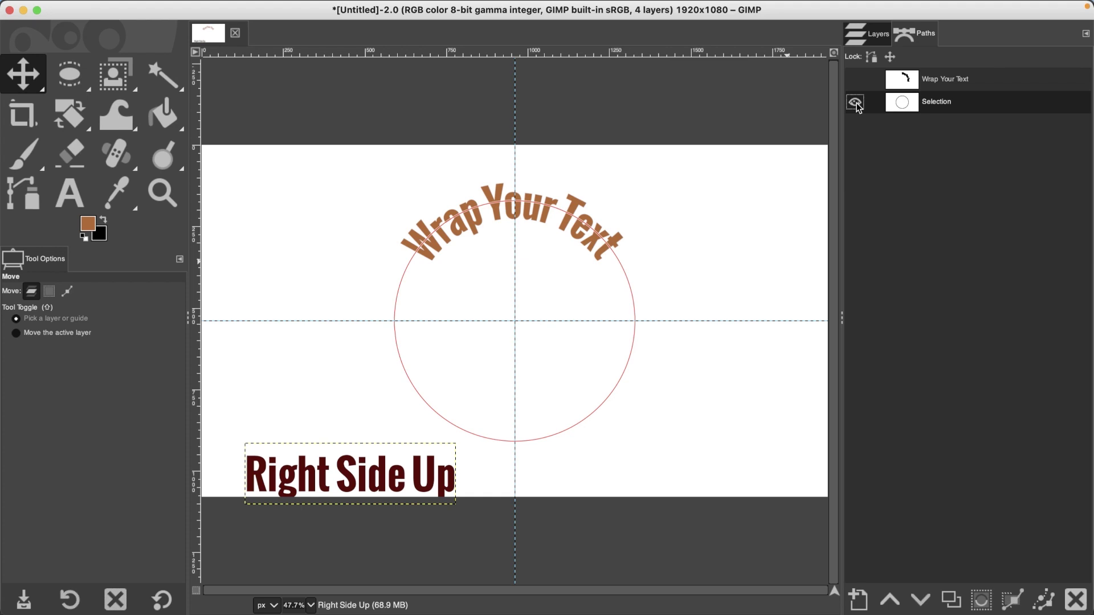
left_click(869, 37)
right_click(936, 238)
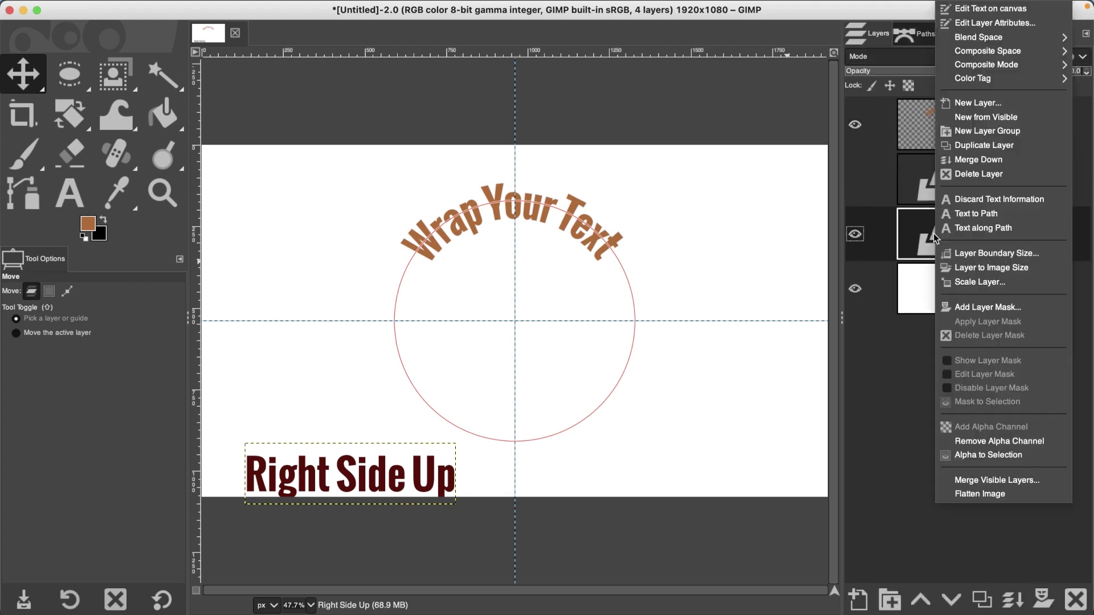
left_click(963, 228)
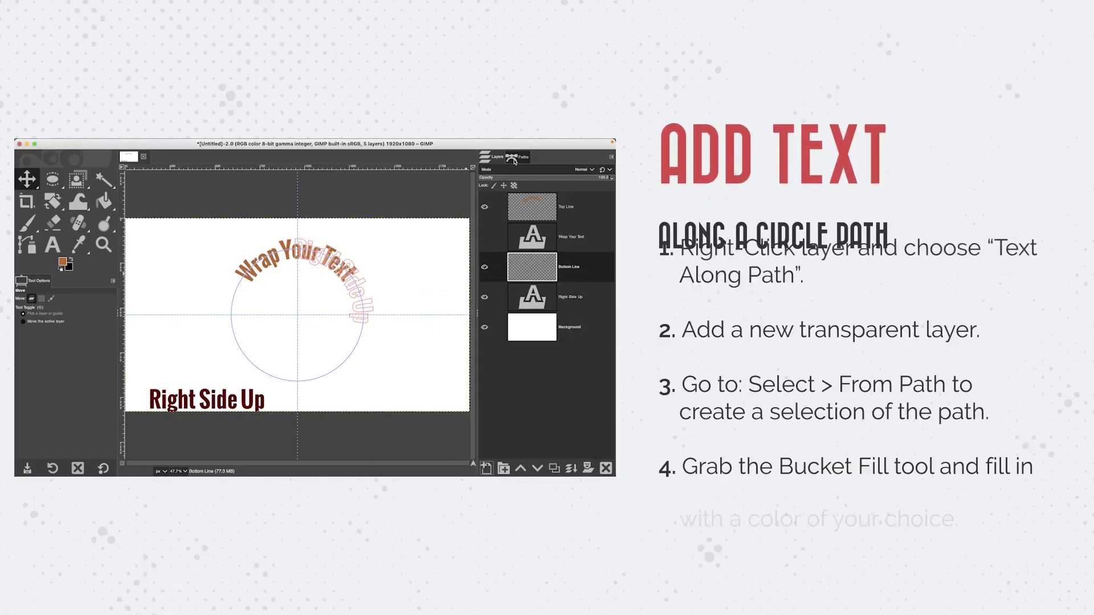
- Turn the path text into a selection (Select > From Path) and bucket-fill it dark red
left_click(113, 143)
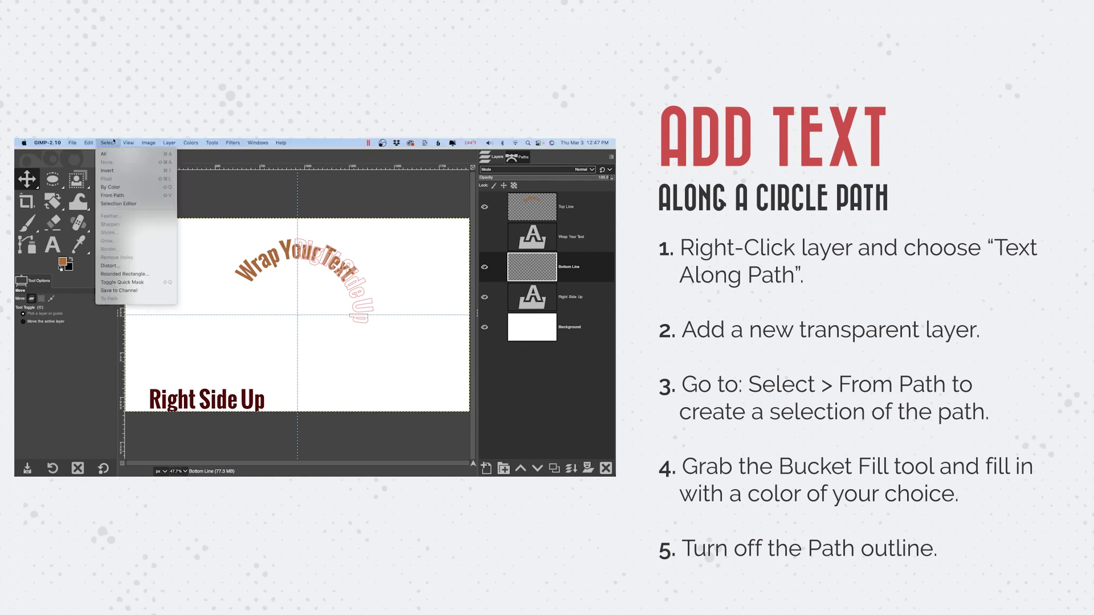
left_click(113, 195)
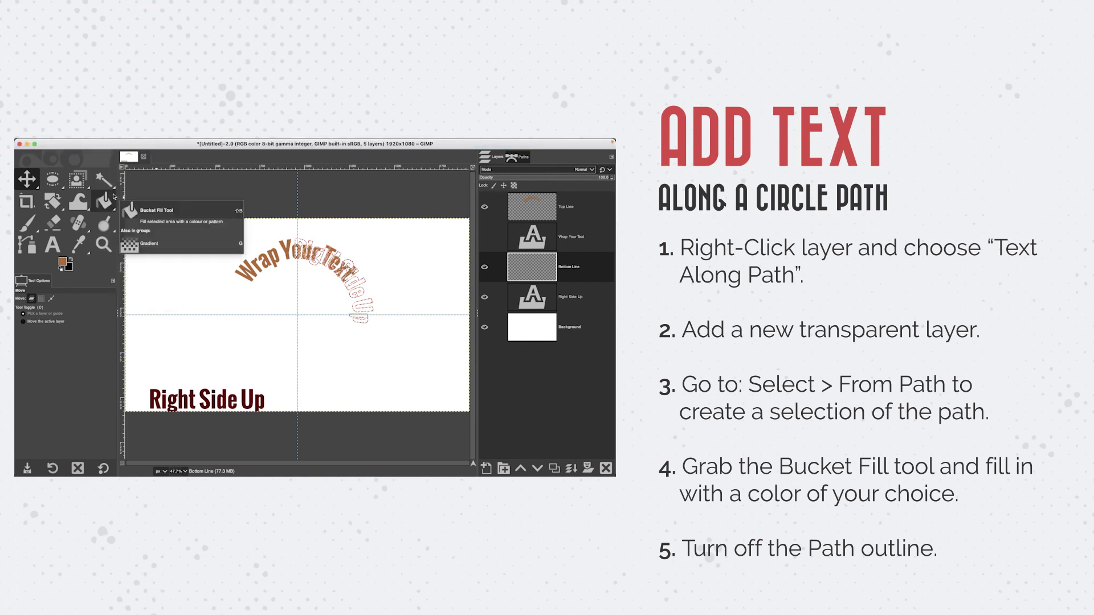
left_click(63, 261)
key("Return")
key("shift+b")
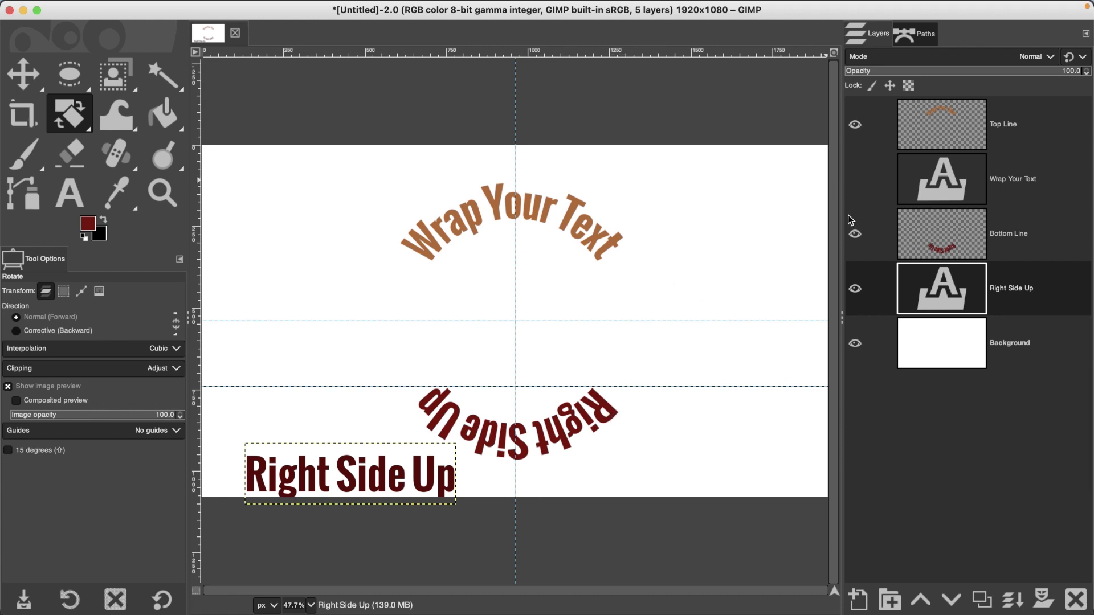
- Hide the Bottom Line layer and add a new transparent Right Side Up #1 layer
left_click(856, 235)
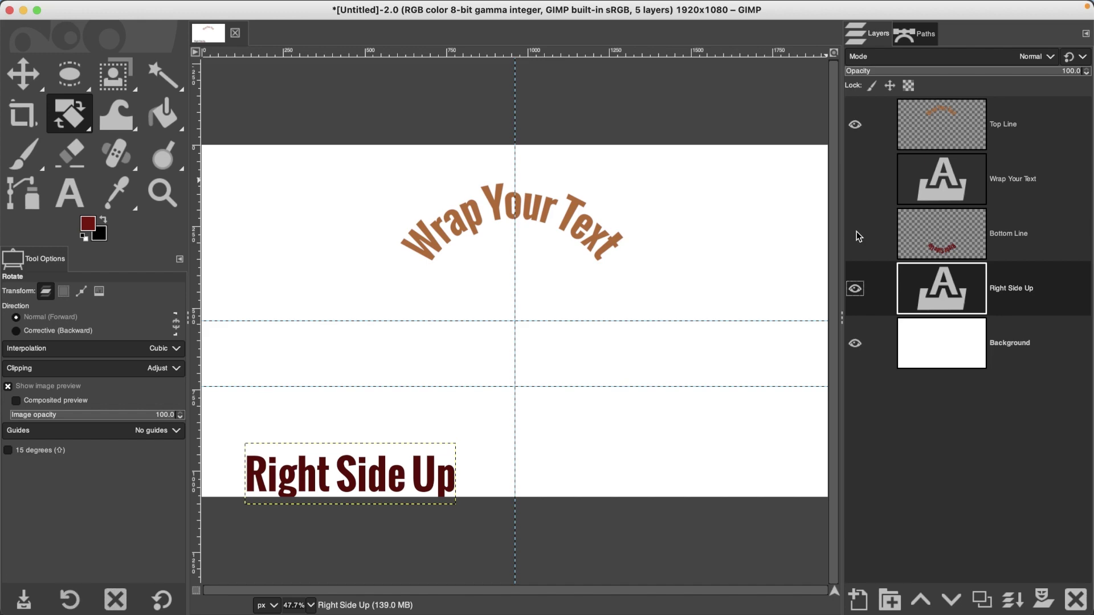
left_click(858, 599)
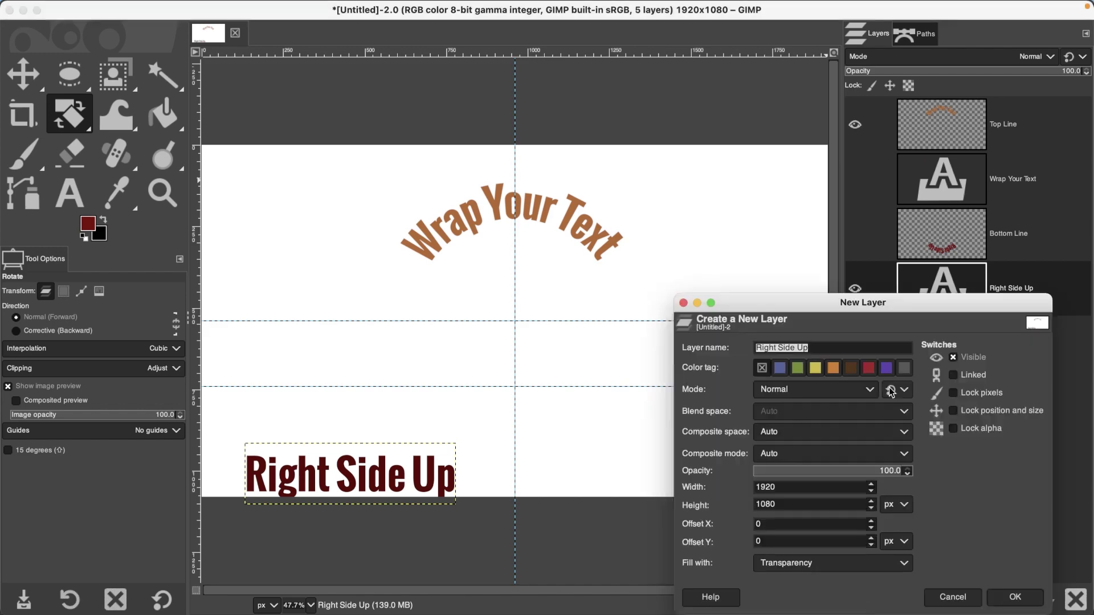
left_click(822, 348)
left_click(1015, 597)
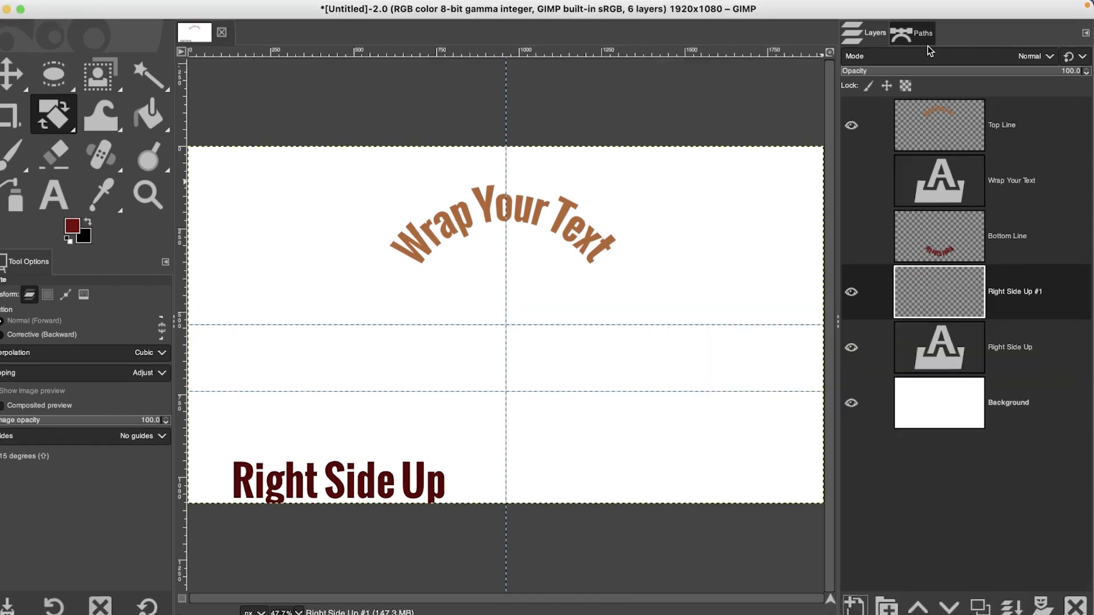
- Make the Selection circle path visible again in the Paths list
left_click(919, 34)
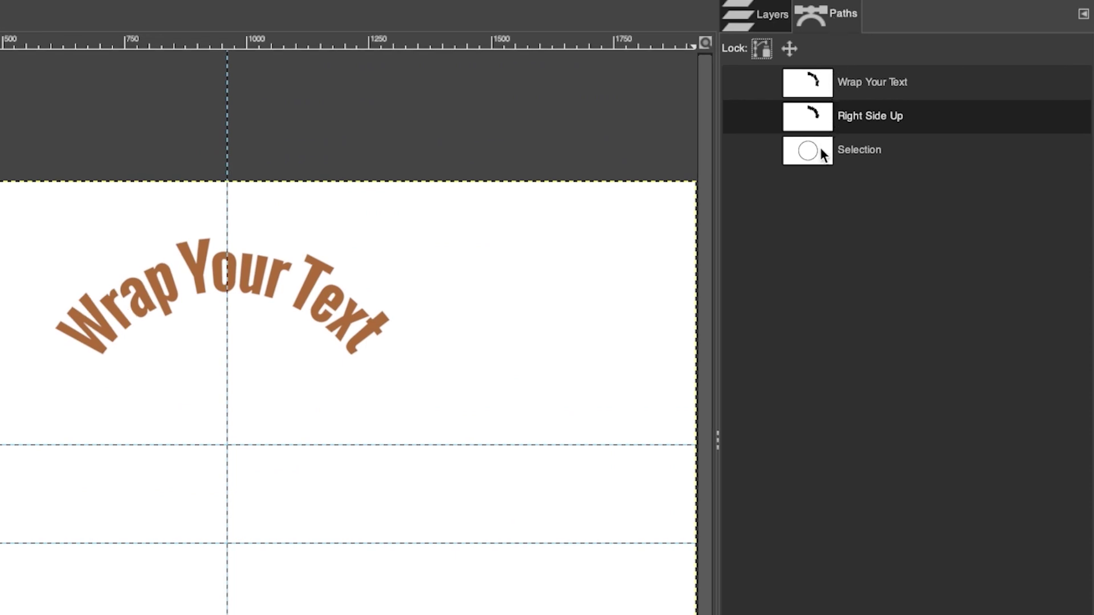
left_click(820, 152)
left_click(738, 151)
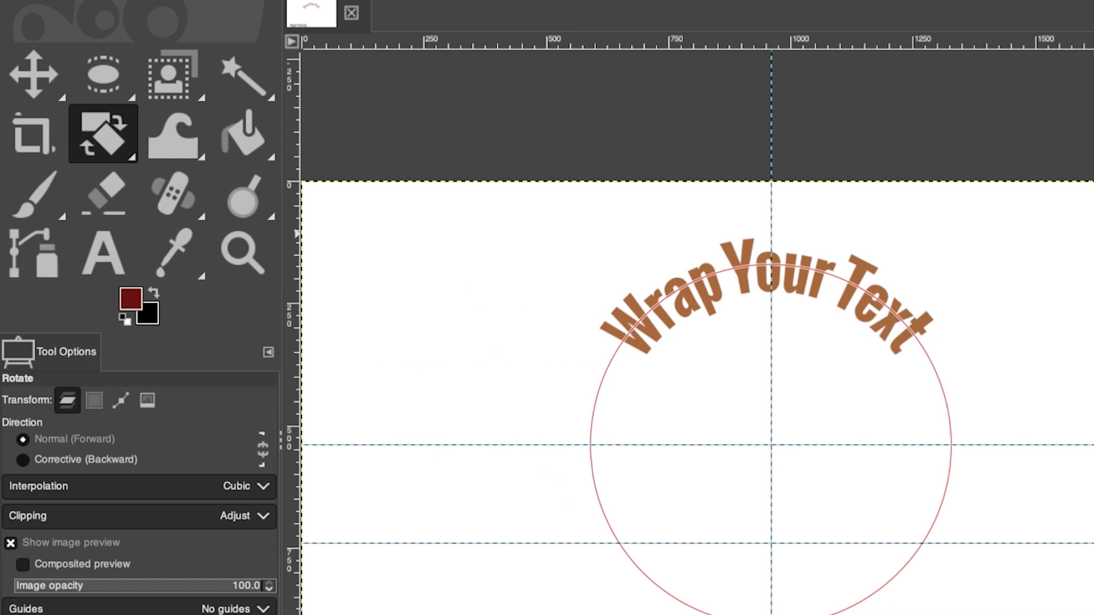
- Choose the Flip tool and set its Transform mode to Path
left_click(114, 142)
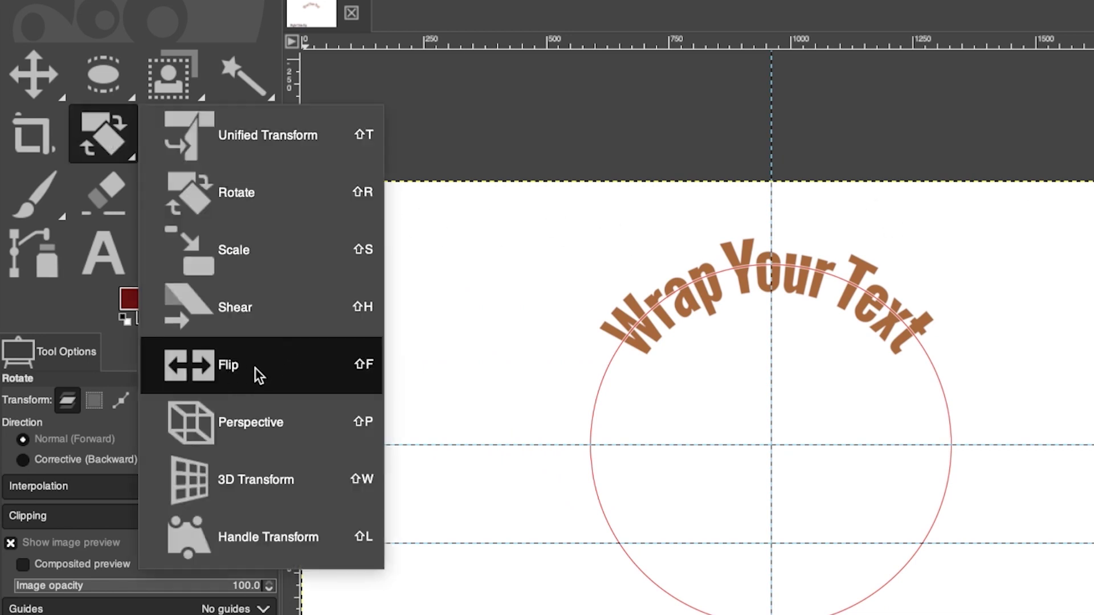
left_click(366, 364)
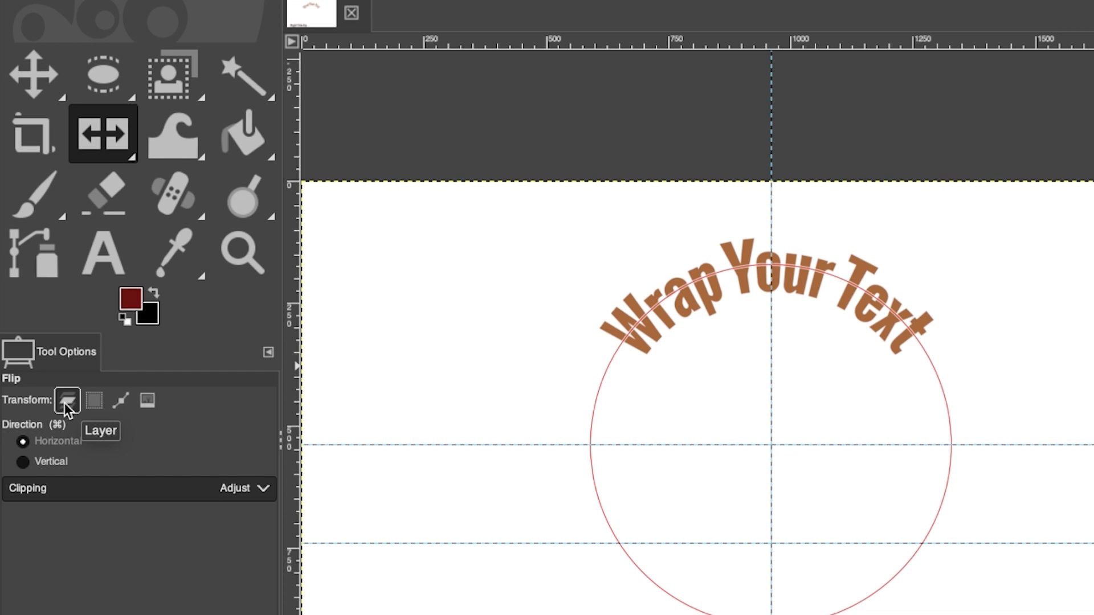
left_click(125, 405)
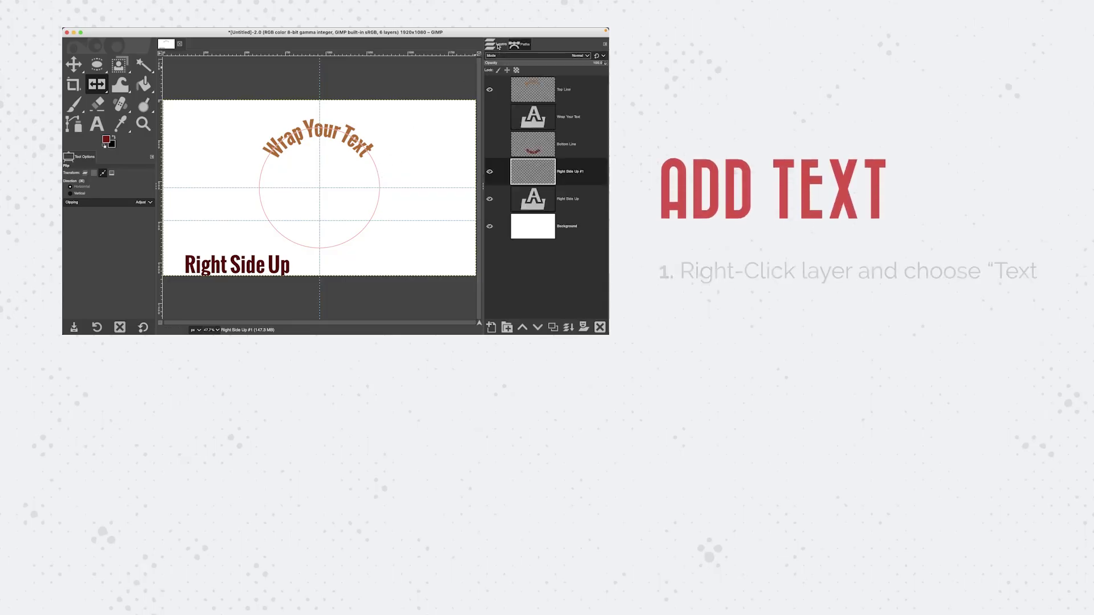
- Apply Text along Path to the Right Side Up text layer
left_click(538, 200)
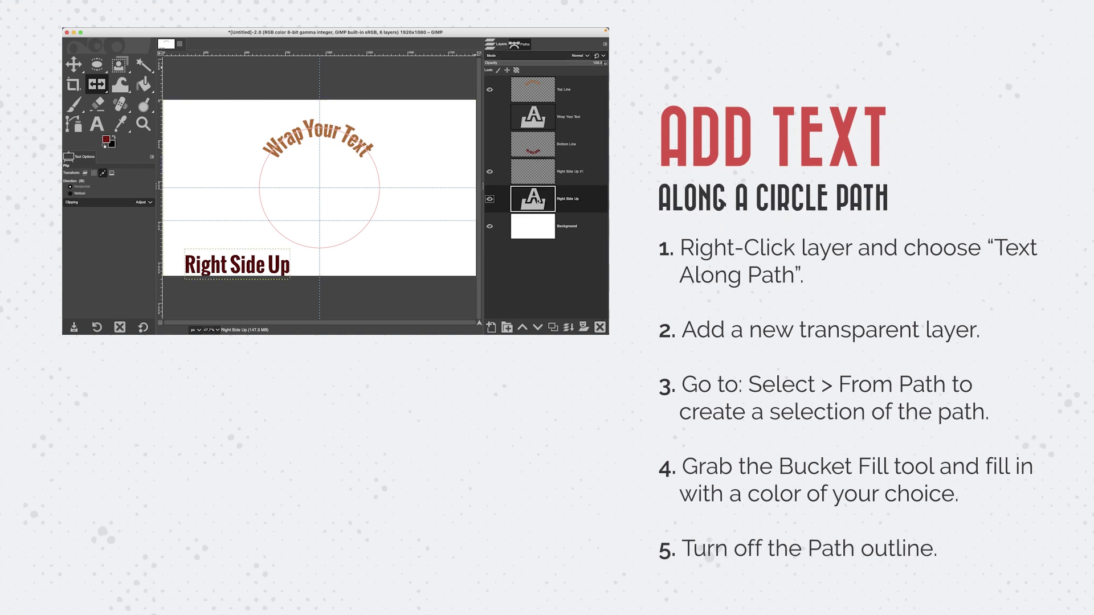
right_click(539, 201)
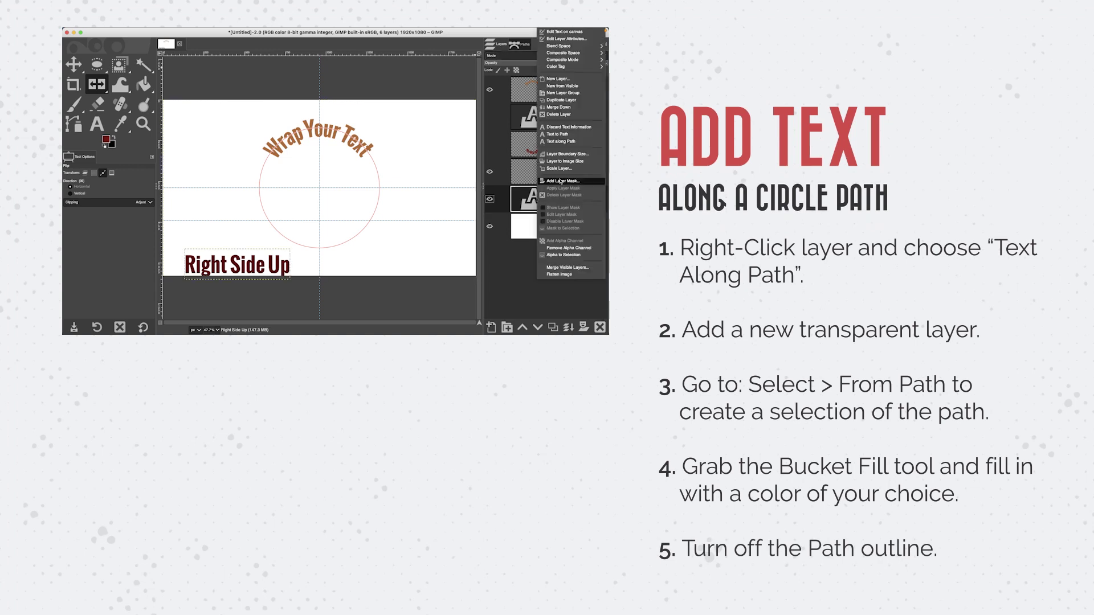
left_click(558, 141)
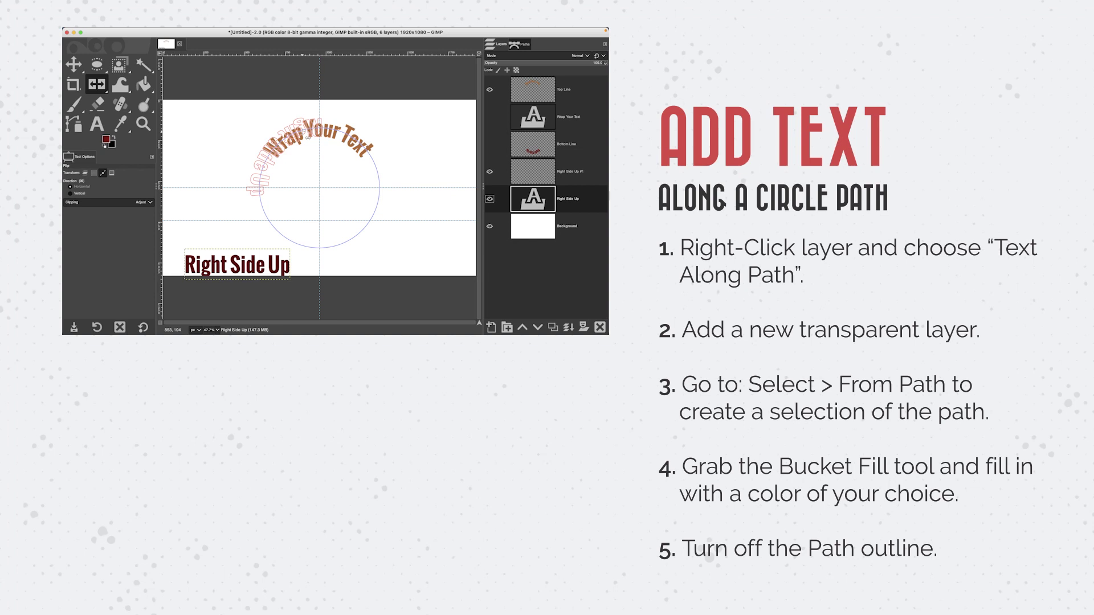
- On a new transparent layer, select the path text and bucket-fill it dark red
key("shift+ctrl+n")
left_click(147, 31)
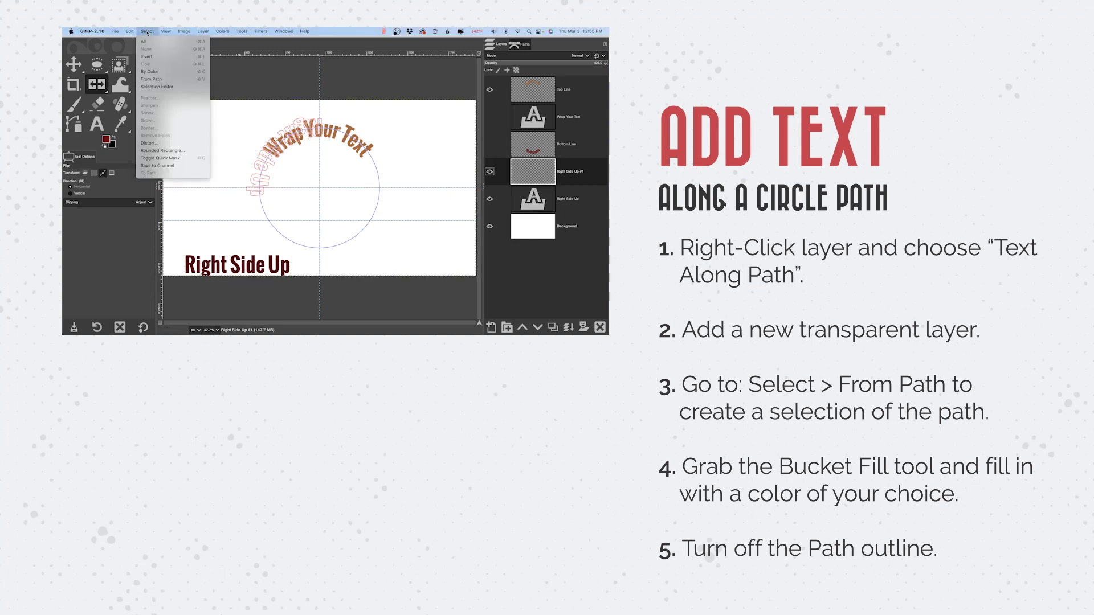
left_click(155, 81)
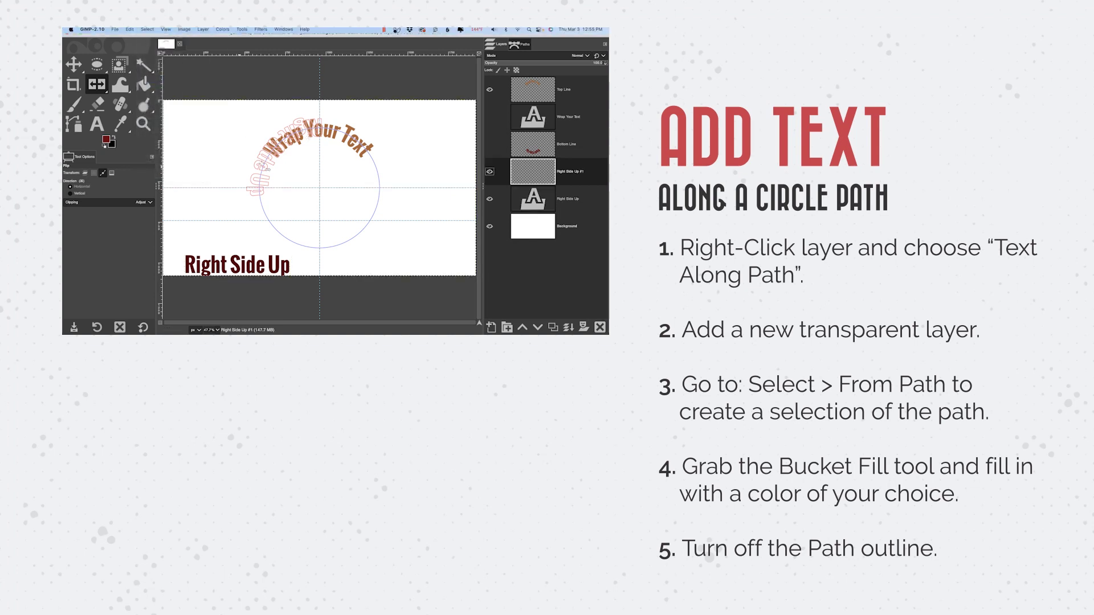
key("shift+b")
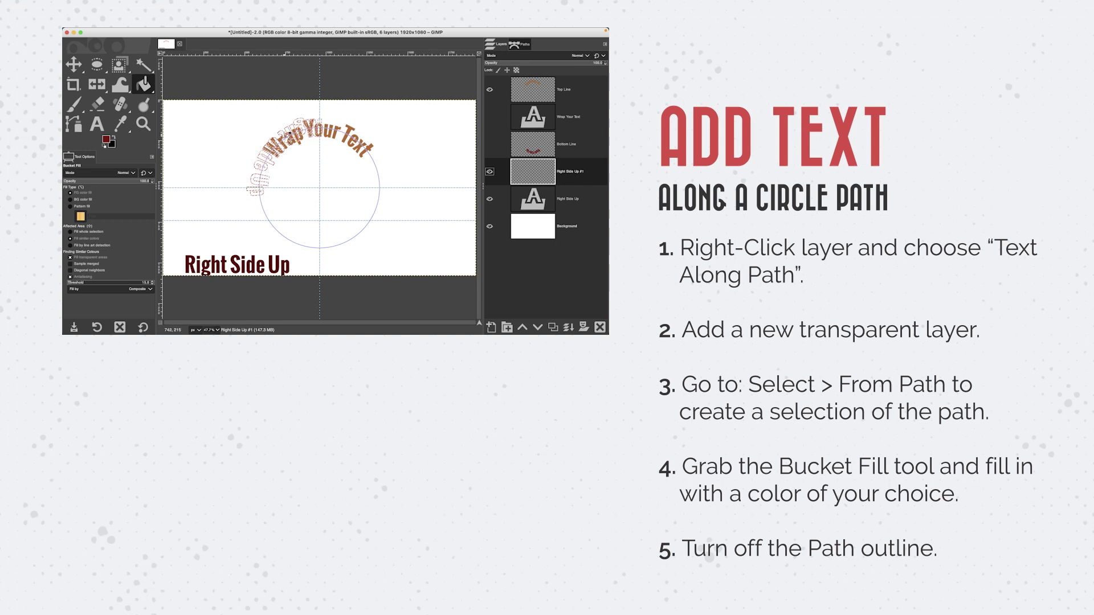
left_click(284, 134)
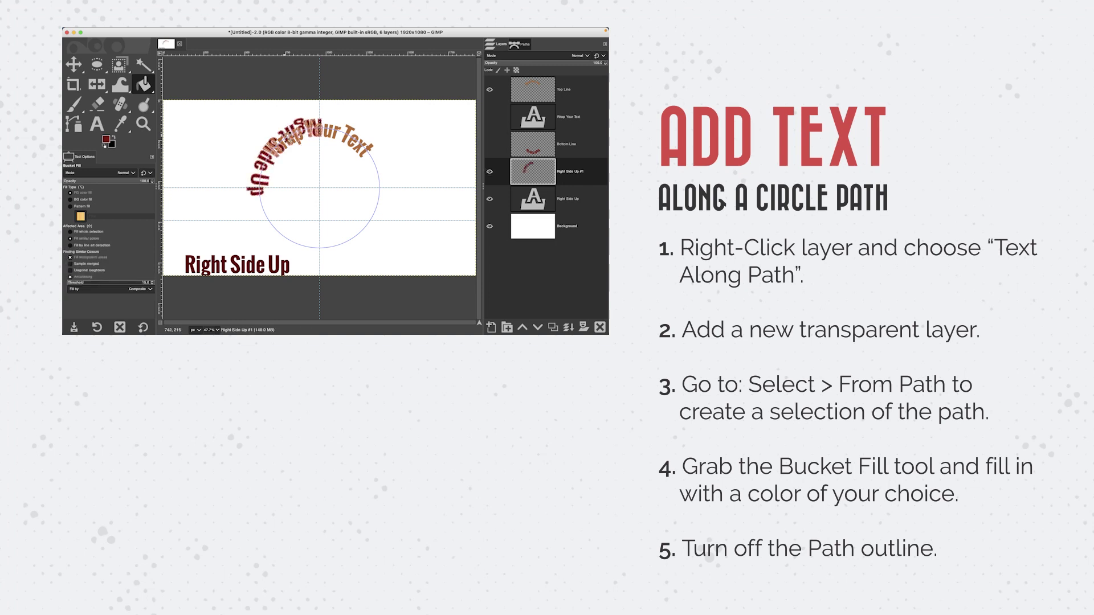
- Rotate the dark red text about -127.86° so it sits upright along the circle's bottom
key("shift+r")
left_click(280, 139)
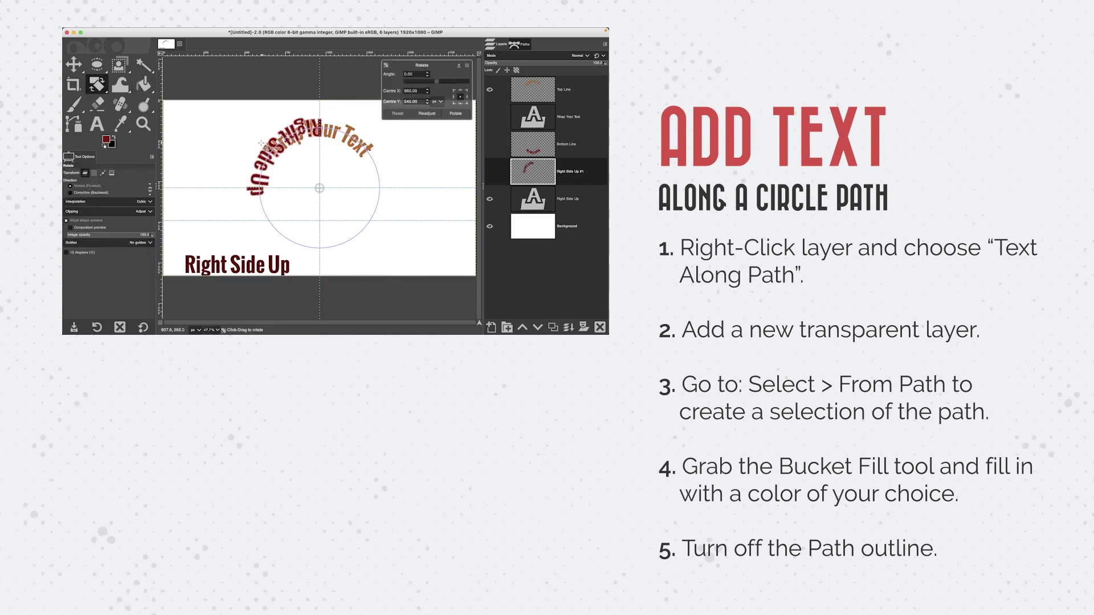
left_click_drag(280, 139, 324, 239)
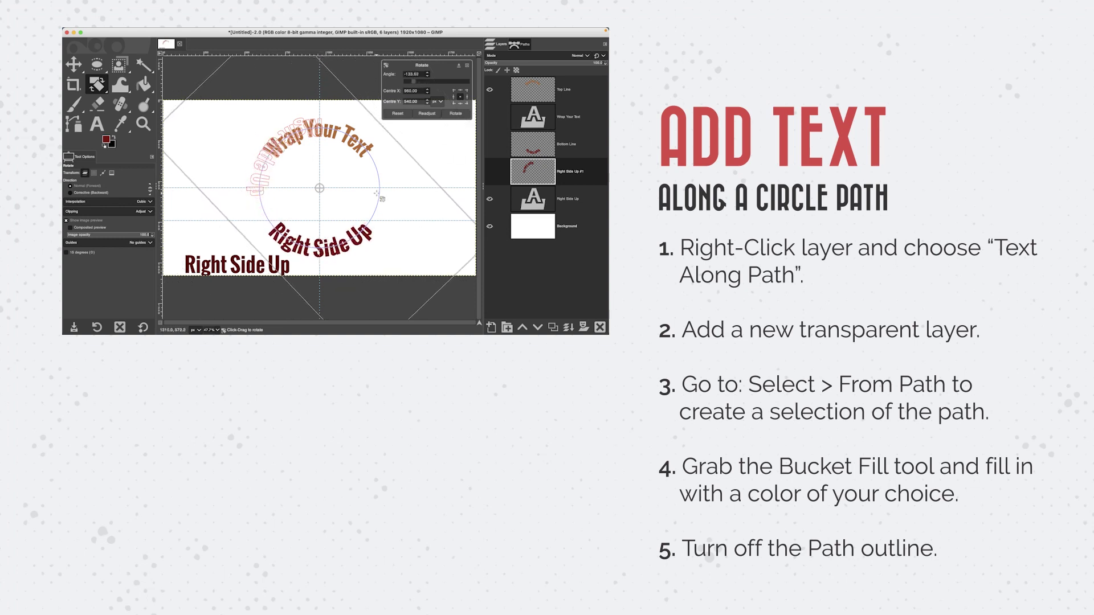
key("Return")
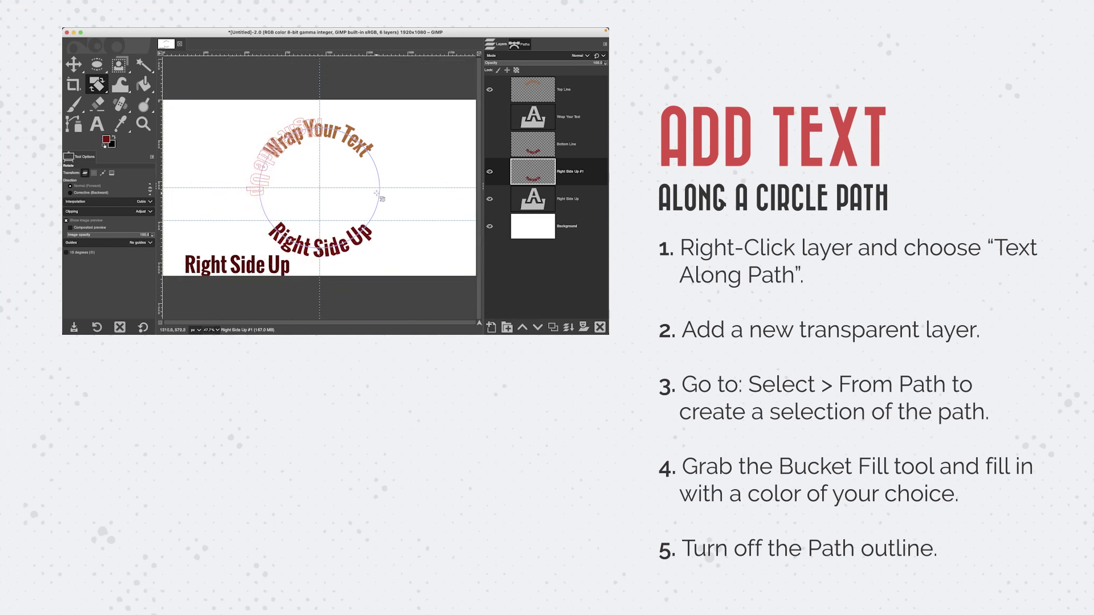